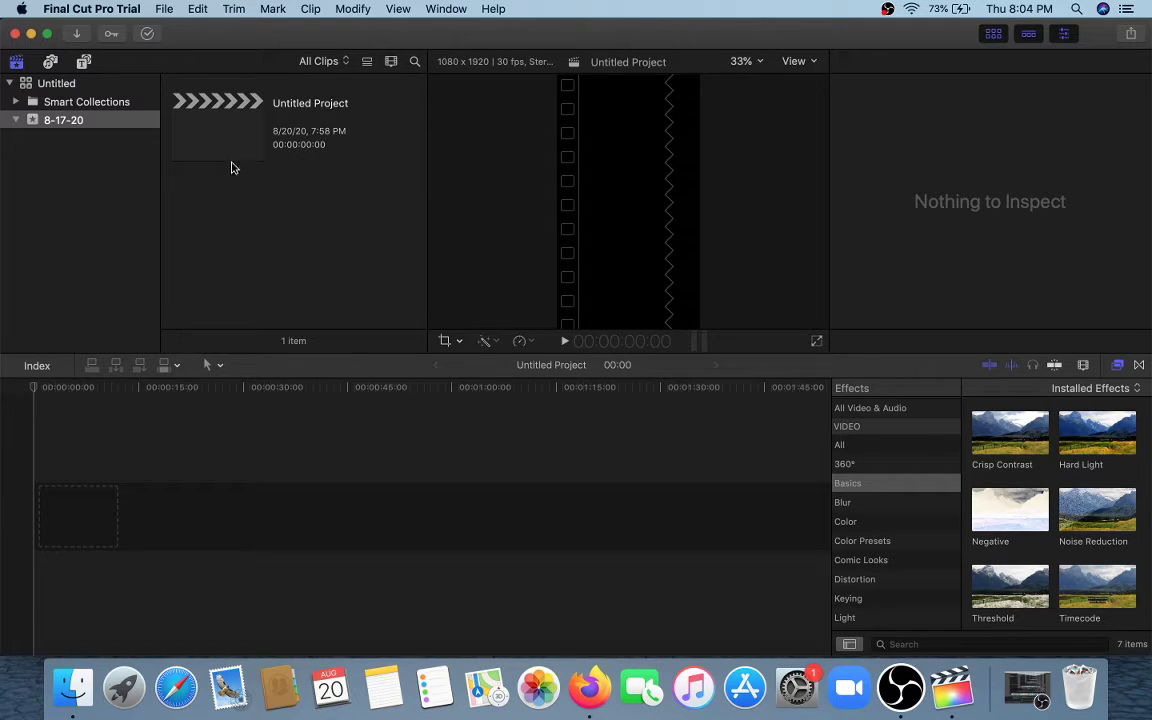
# Step: Import the video IMG_6899.MOV from the Downloads folder into the existing event 8-17-20
pyautogui.click(231, 131)
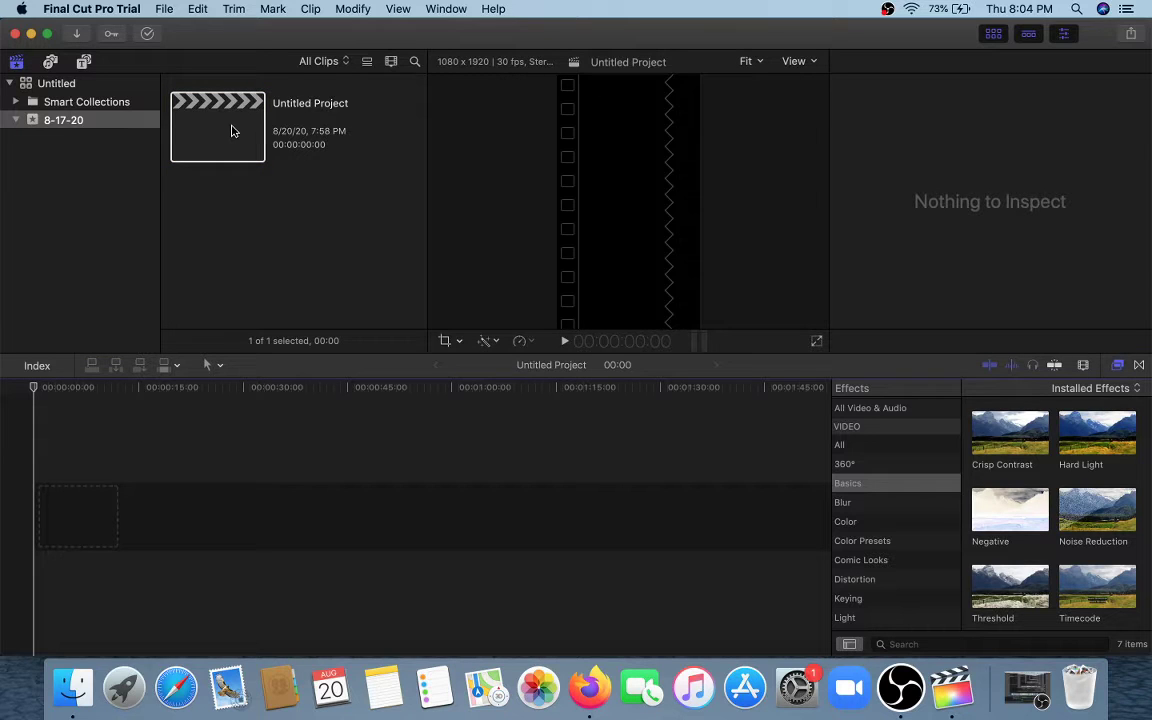
pyautogui.click(165, 12)
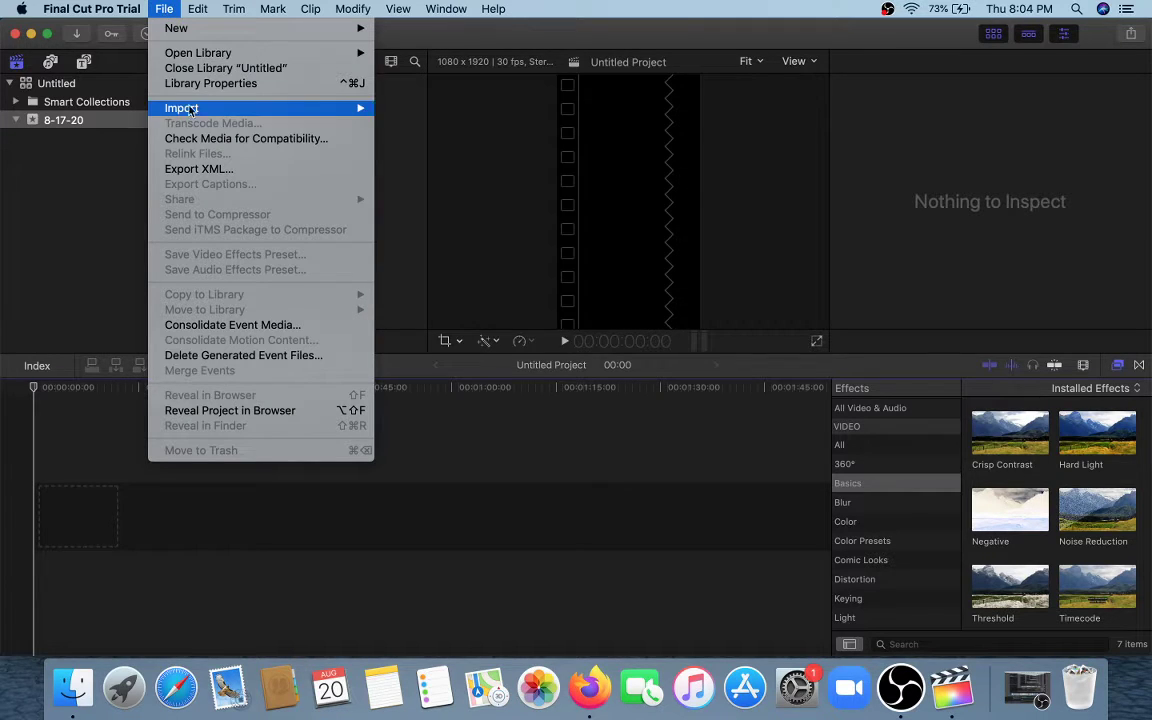
pyautogui.moveTo(343, 110)
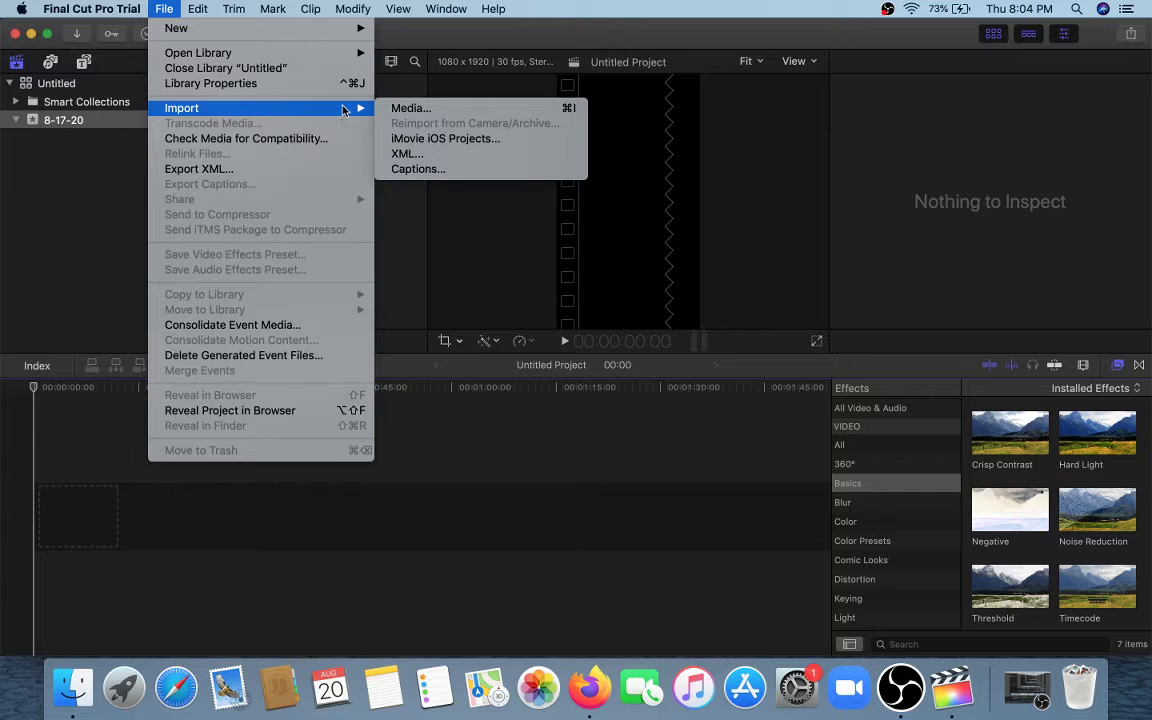
pyautogui.click(410, 108)
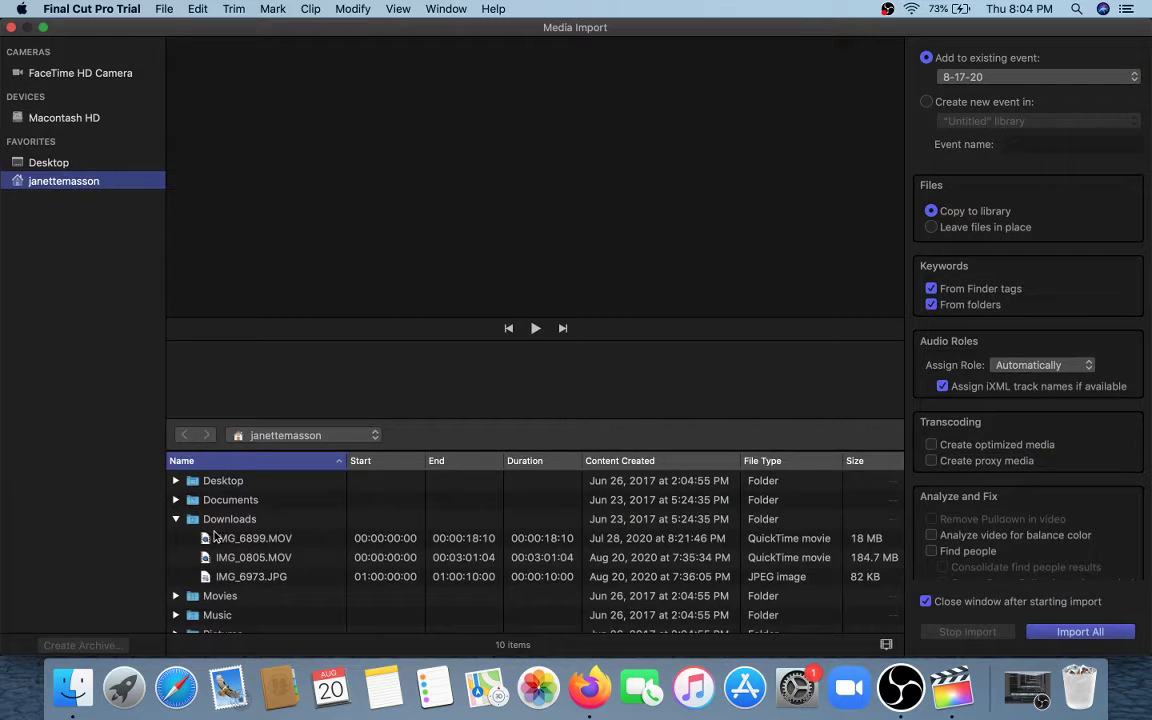
pyautogui.click(239, 542)
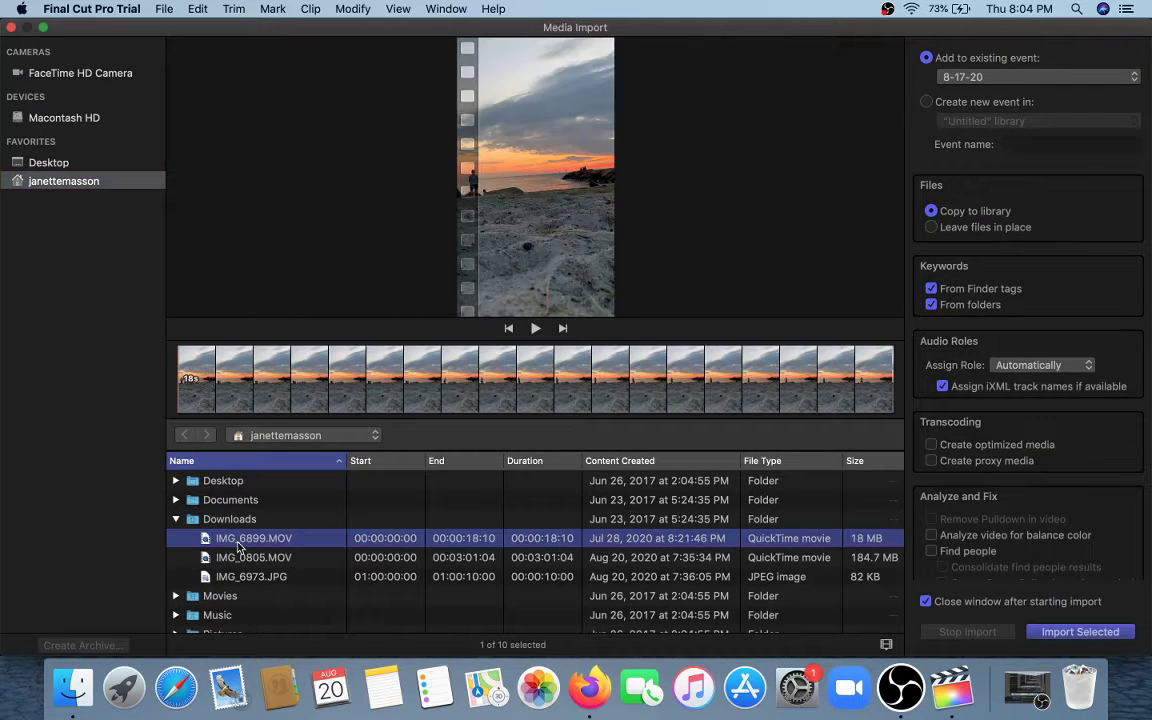
pyautogui.press('Return')
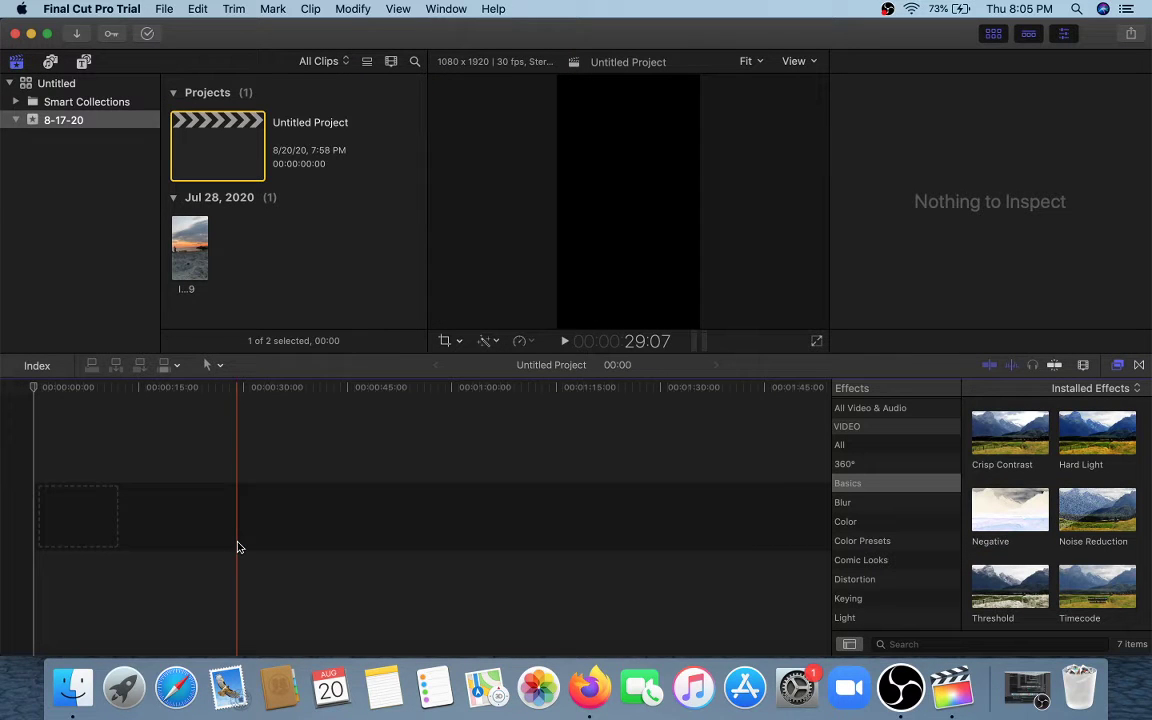
# Step: Add the IMG_6899 clip to the start of the empty timeline and accept the custom 1080 x 1920, 30p project settings
pyautogui.click(183, 267)
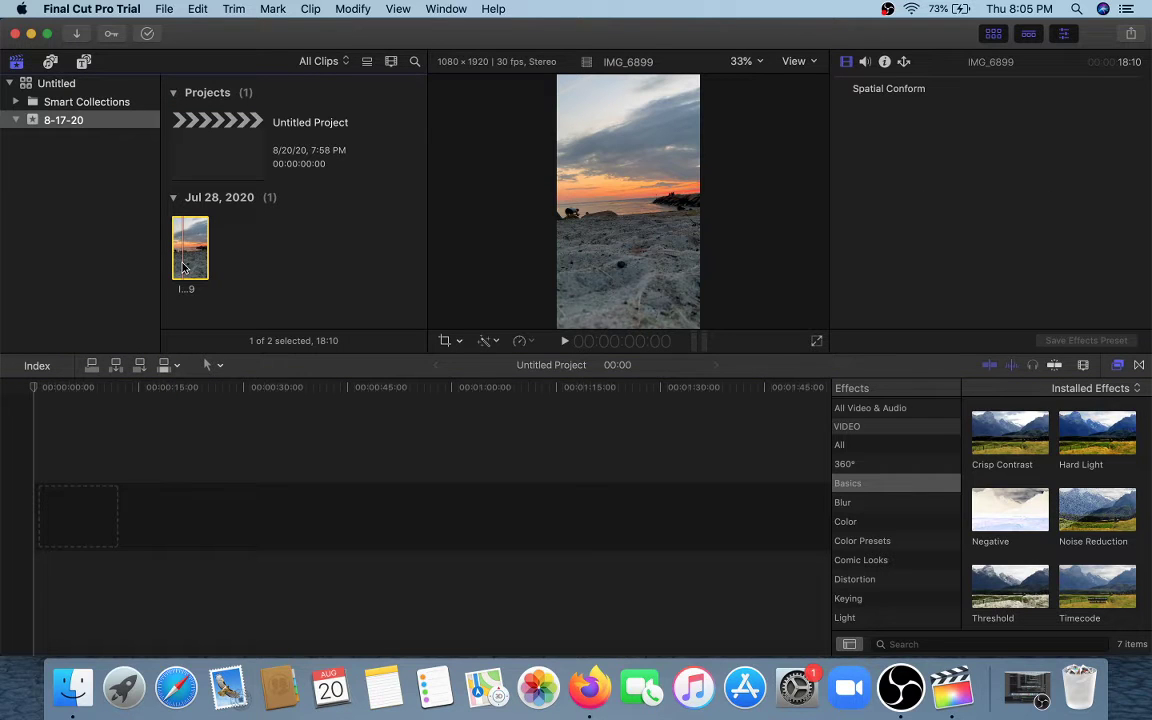
pyautogui.moveTo(183, 267); pyautogui.dragTo(84, 525)
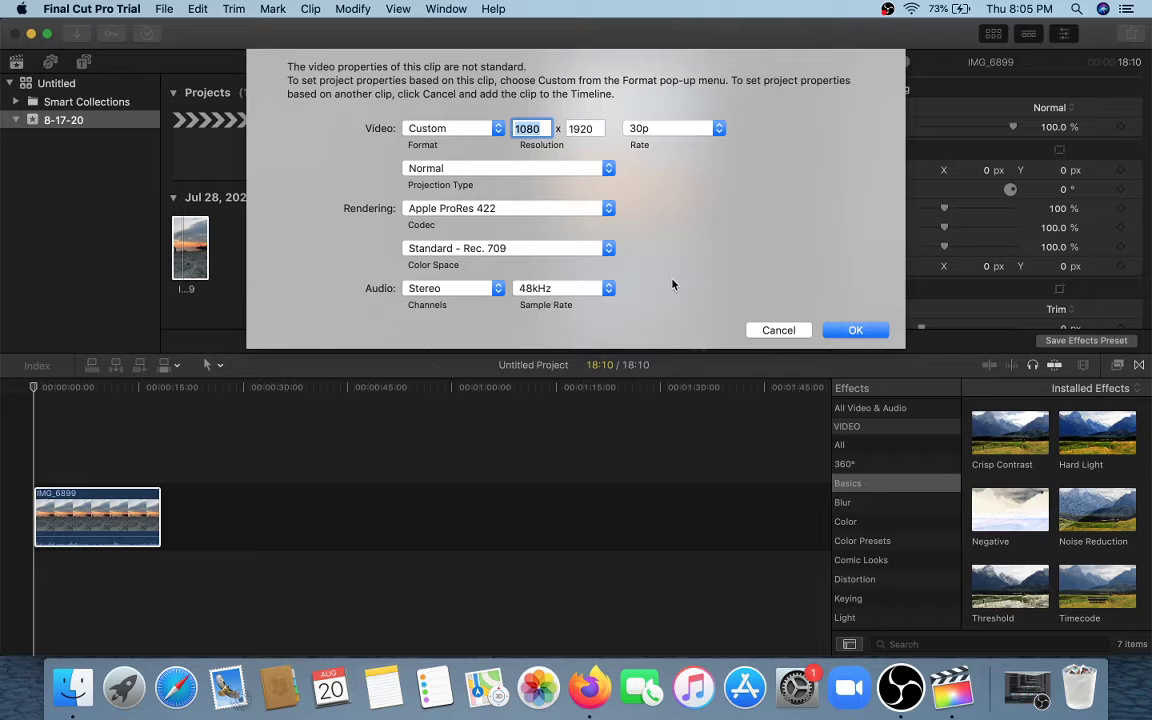
pyautogui.click(857, 330)
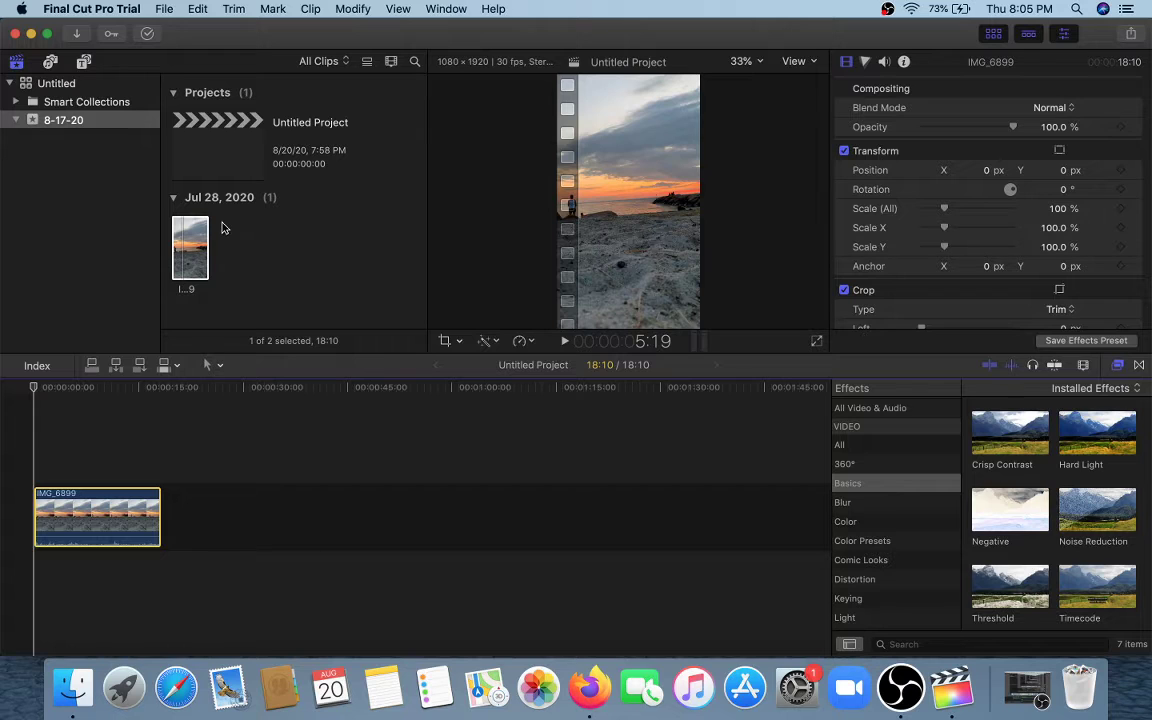
# Step: Try the Hand tool, and magnify the timeline around the middle of the clip with the Zoom tool
pyautogui.click(221, 367)
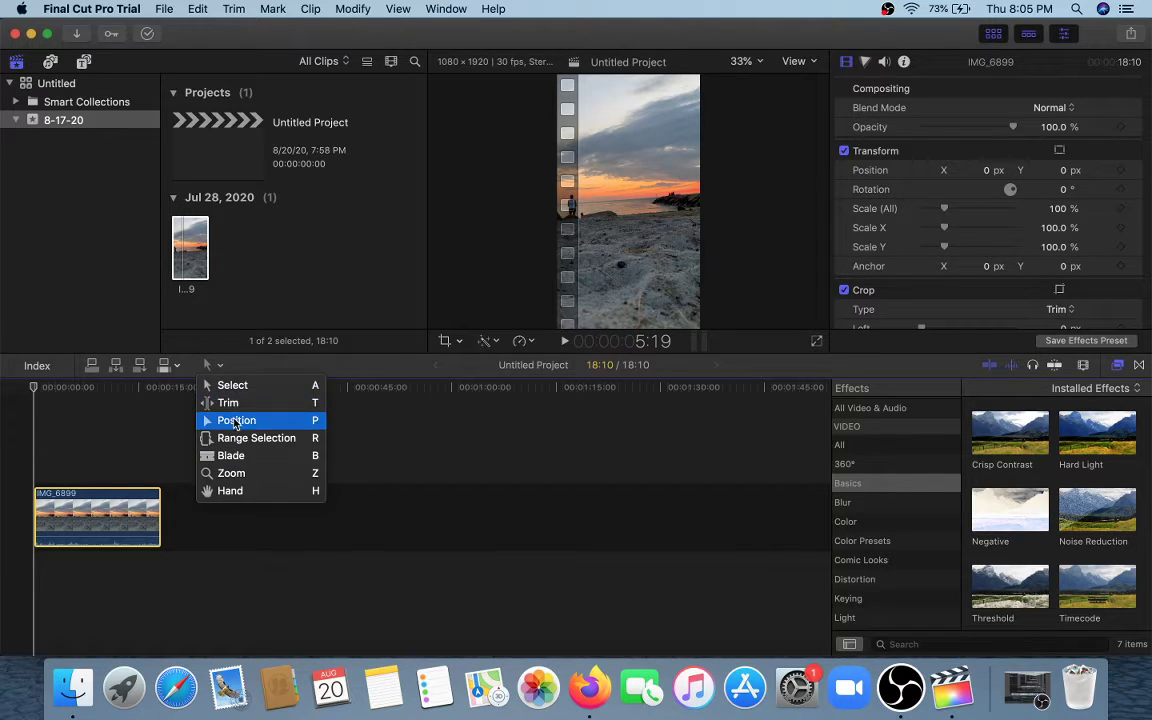
pyautogui.click(249, 492)
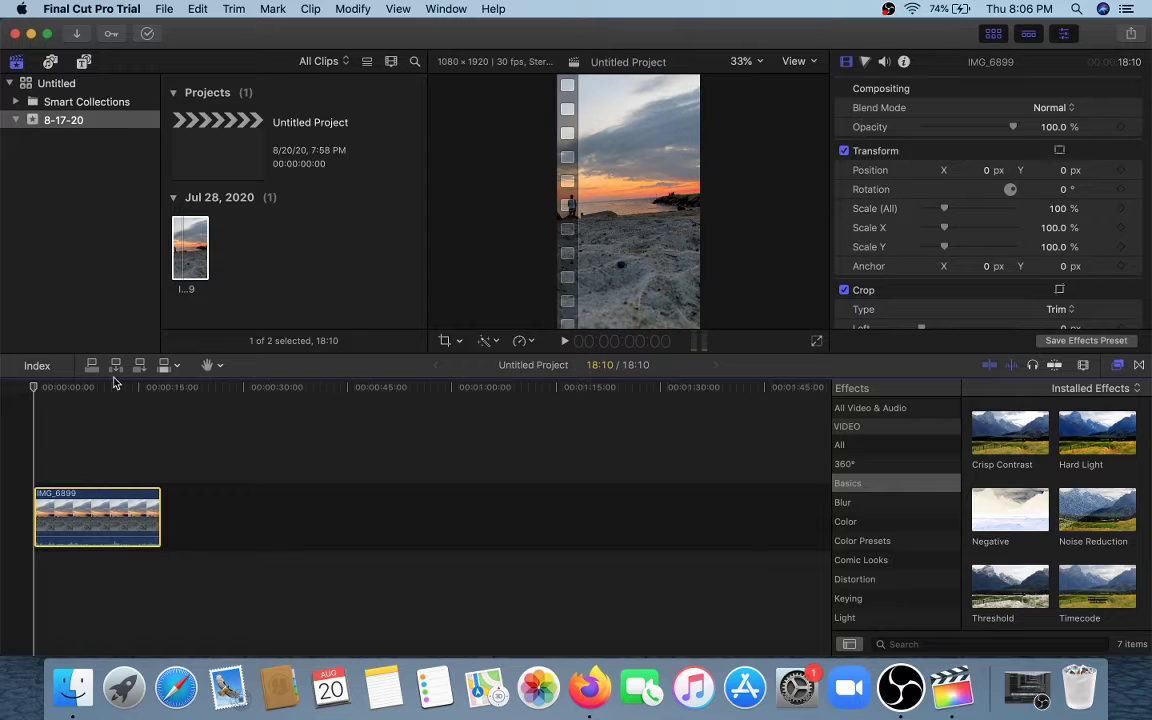
pyautogui.click(209, 366)
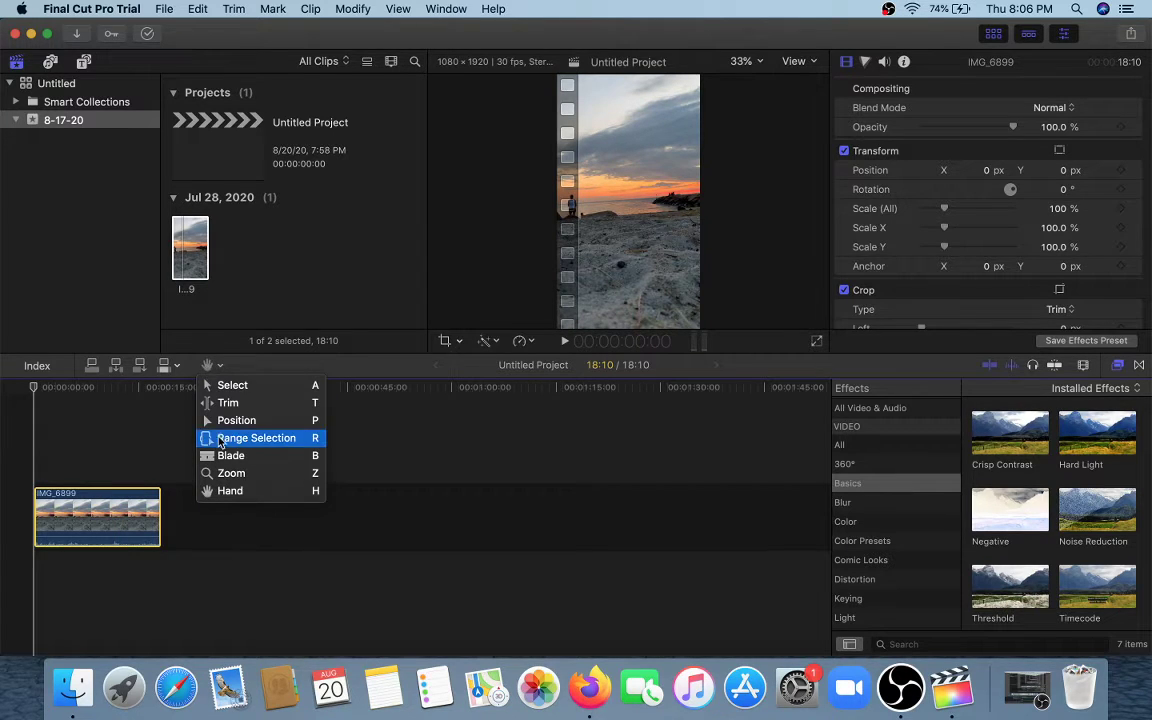
pyautogui.click(230, 473)
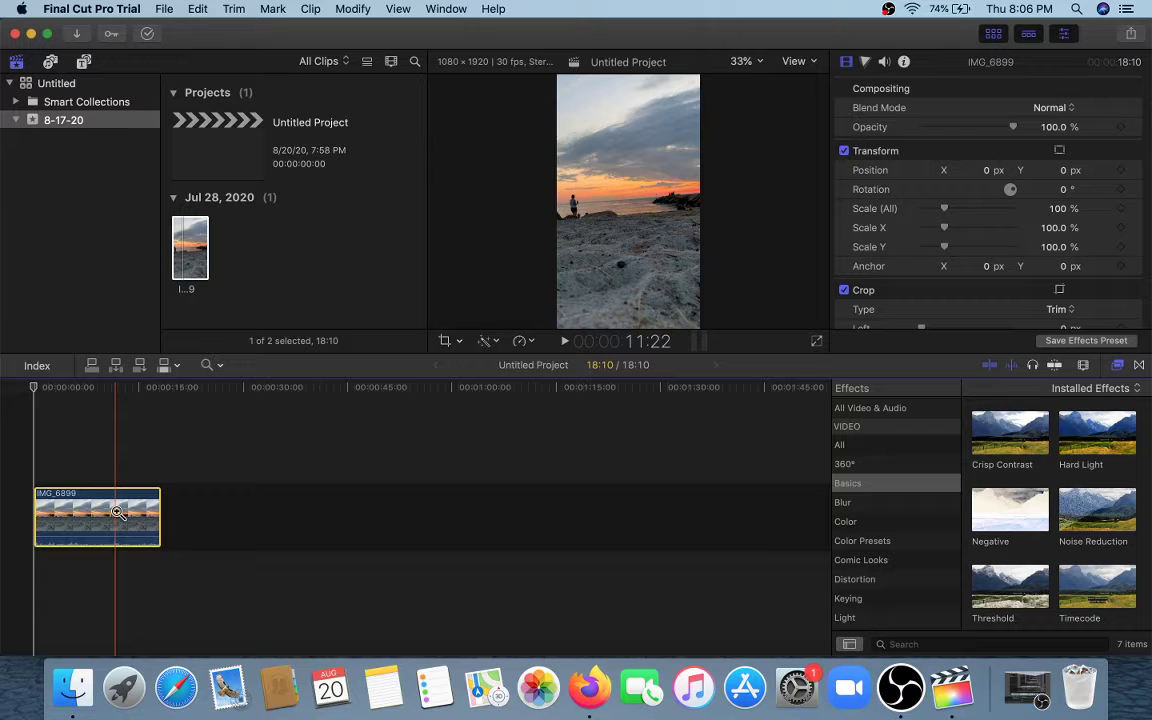
pyautogui.click(117, 512)
pyautogui.click(117, 512)
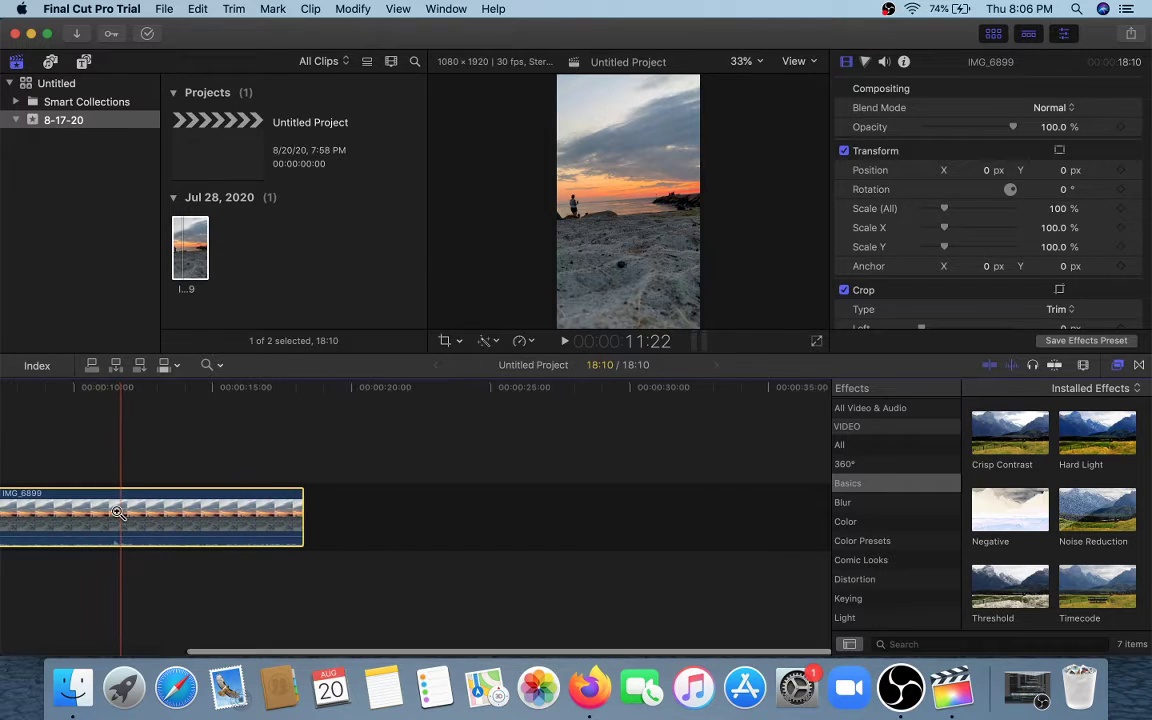
pyautogui.hscroll(-3, 118, 513)
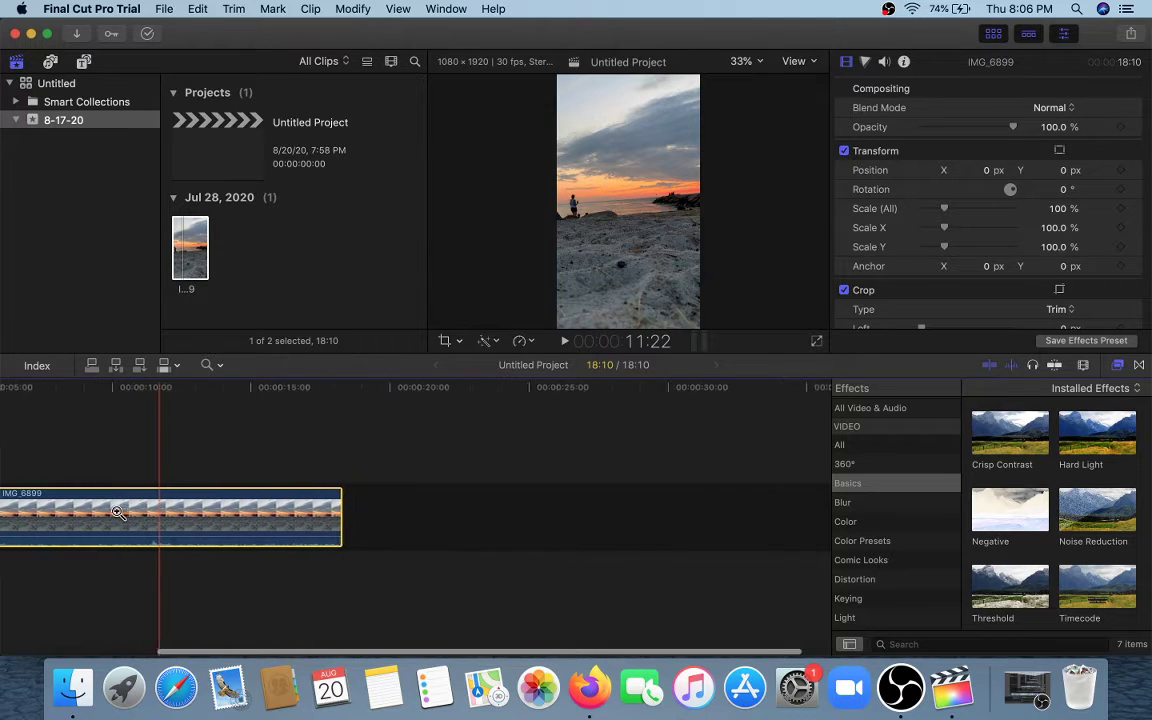
# Step: Return to the Select tool and zoom the timeline in to frame level and back out to the whole clip
pyautogui.click(216, 368)
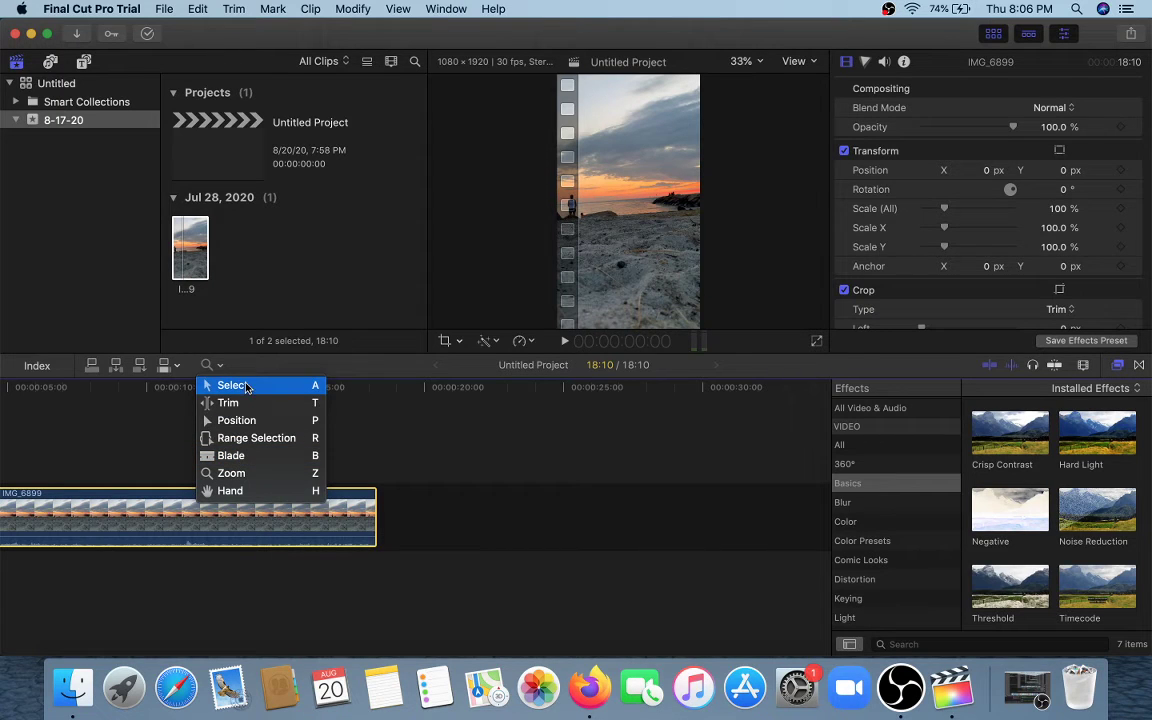
pyautogui.click(246, 387)
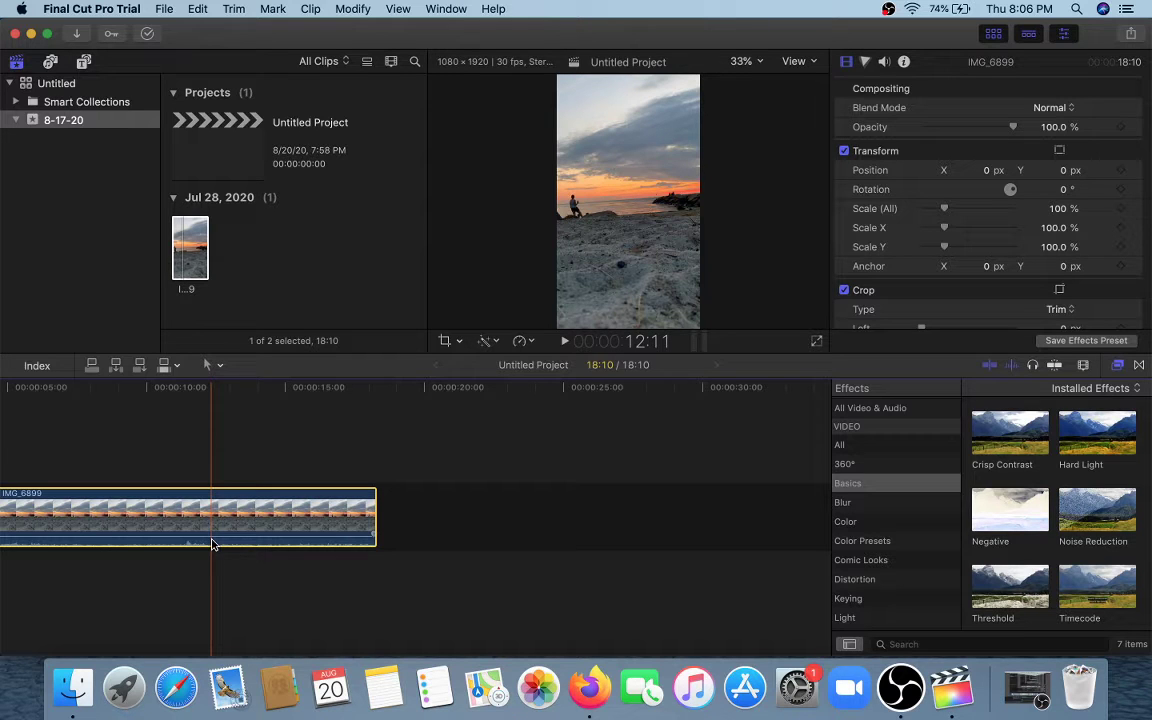
pyautogui.press('super+equal')
pyautogui.press('super+equal')
pyautogui.press('super+equal')
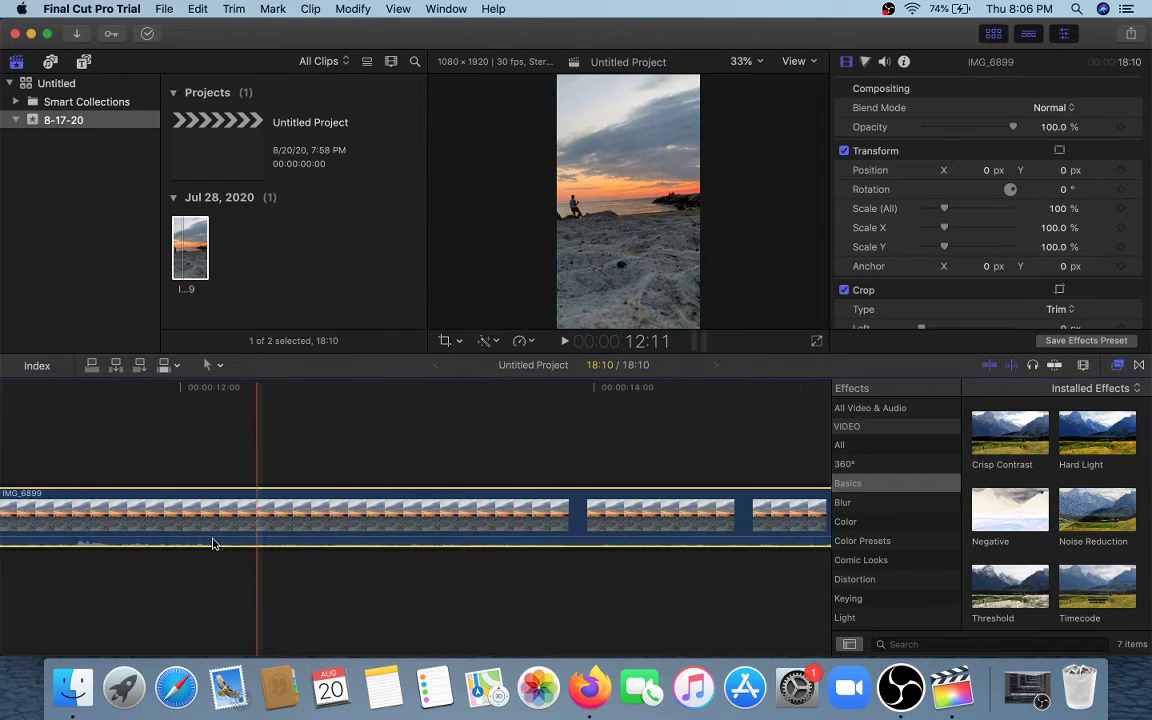
pyautogui.press('super+equal')
pyautogui.press('super+equal')
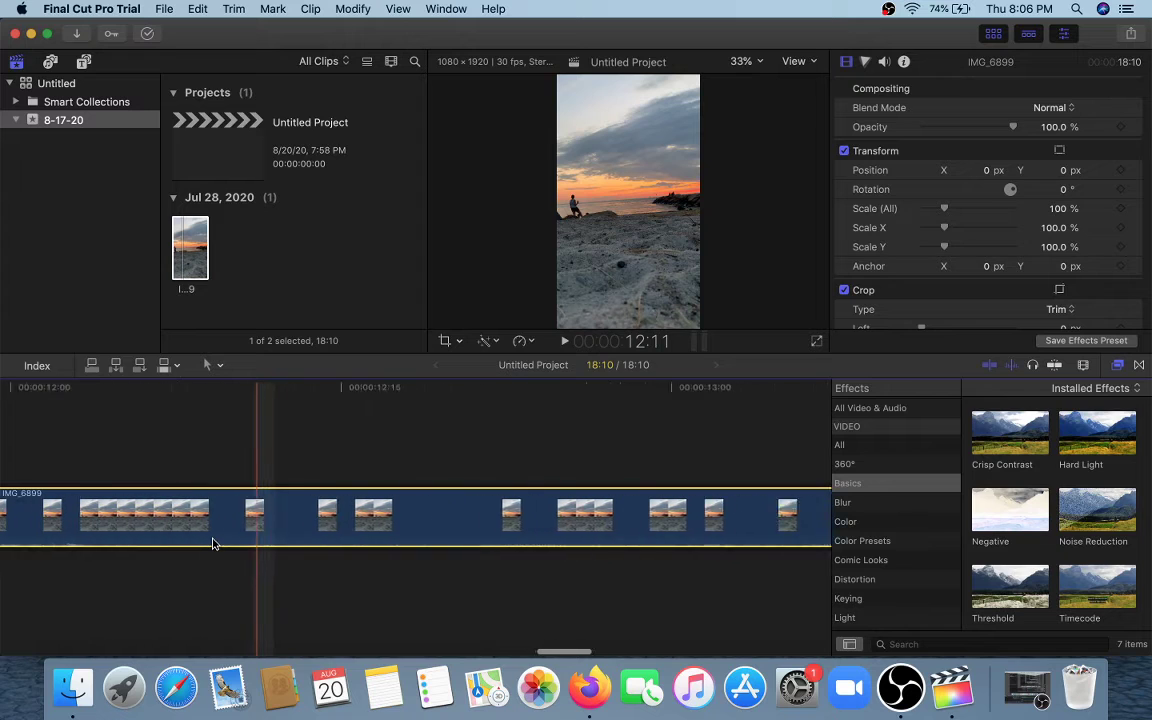
pyautogui.press('super+minus')
pyautogui.press('super+minus')
pyautogui.press('super+minus')
pyautogui.press('super+minus')
pyautogui.press('super+minus')
pyautogui.press('super+minus')
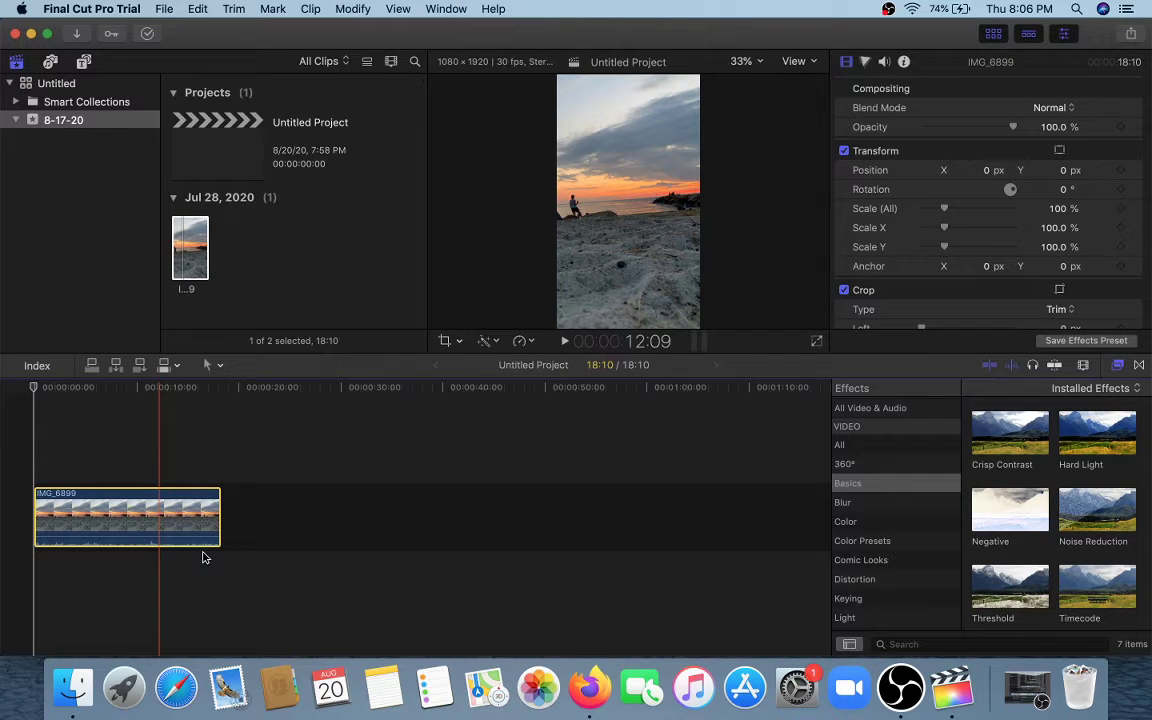
# Step: Cut the timeline clip with the Blade tool at about 4, 10 and 15 seconds
pyautogui.click(210, 365)
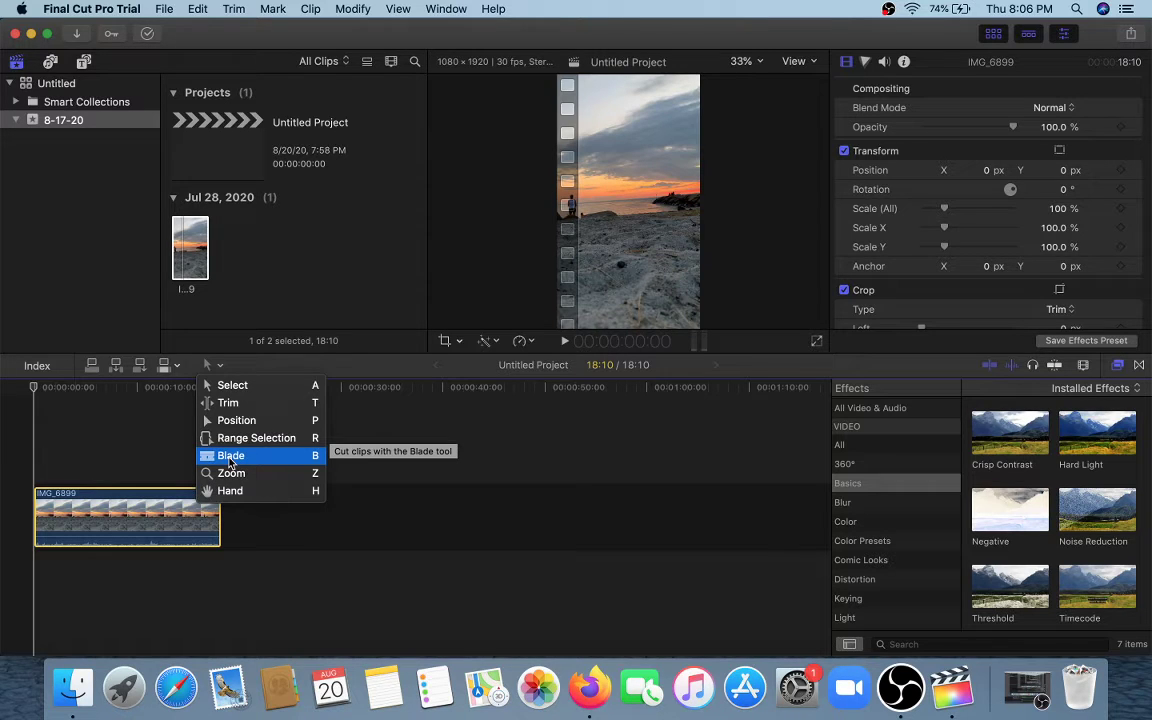
pyautogui.click(229, 457)
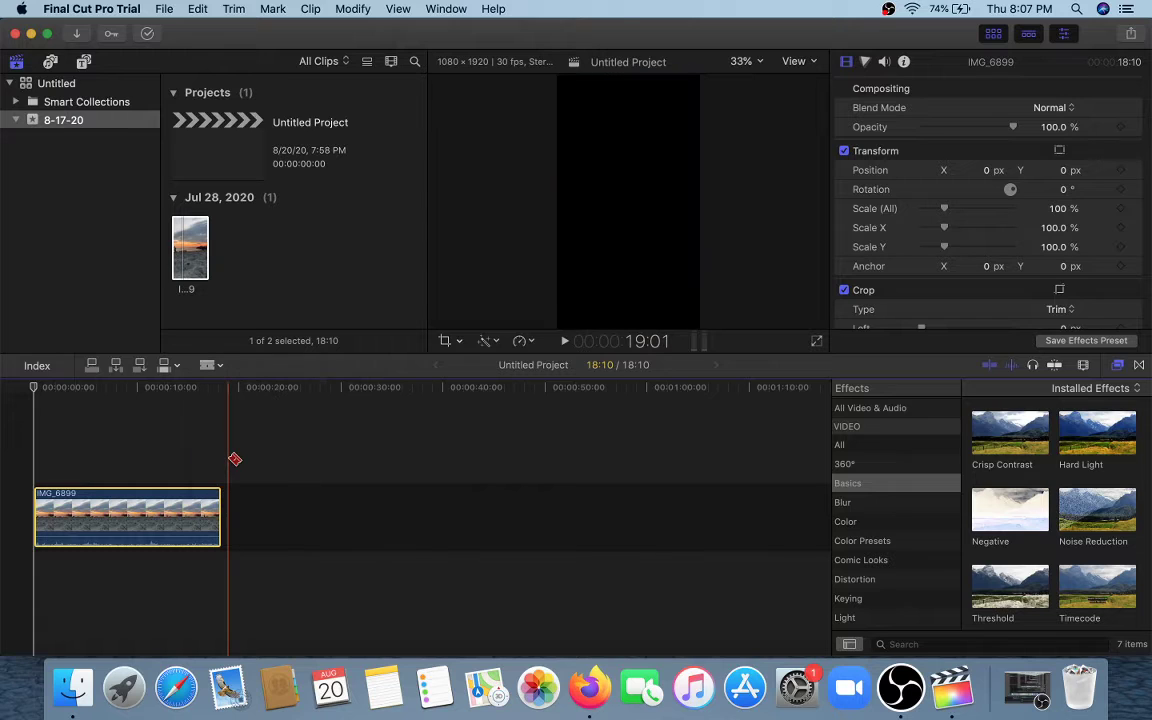
pyautogui.click(76, 506)
pyautogui.click(135, 515)
pyautogui.click(186, 520)
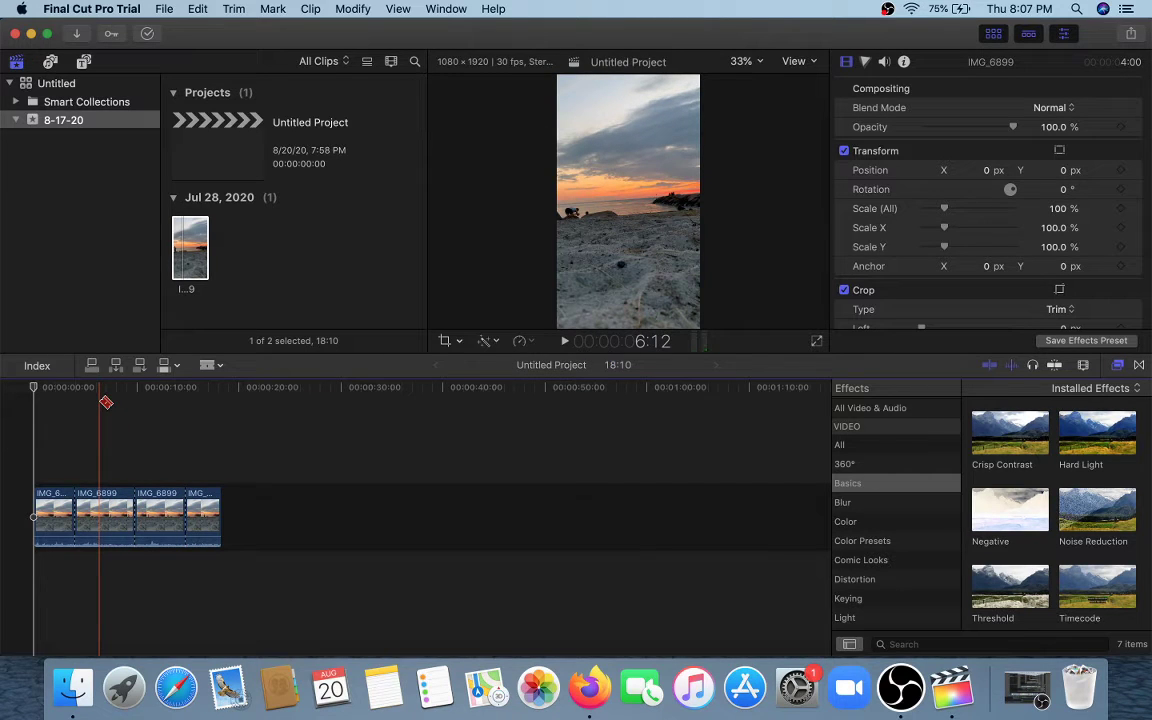
# Step: Undo the three blade cuts in the timeline clip
pyautogui.click(199, 9)
pyautogui.click(210, 28)
pyautogui.click(199, 9)
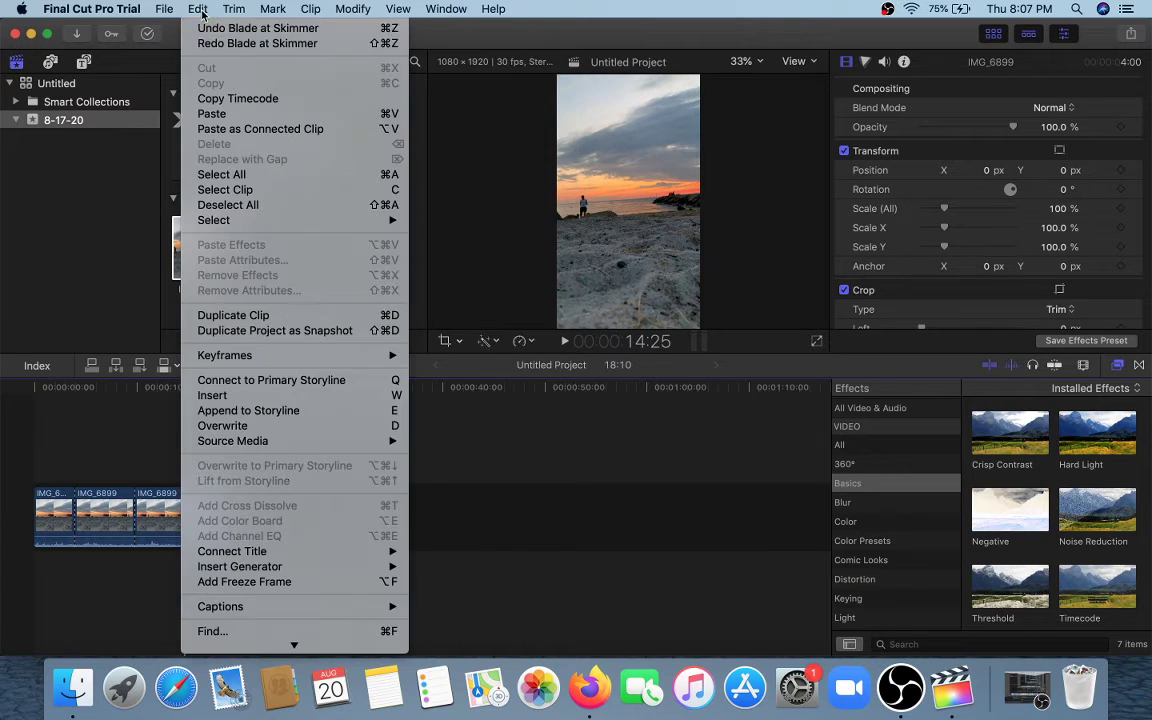
pyautogui.click(207, 28)
pyautogui.click(197, 9)
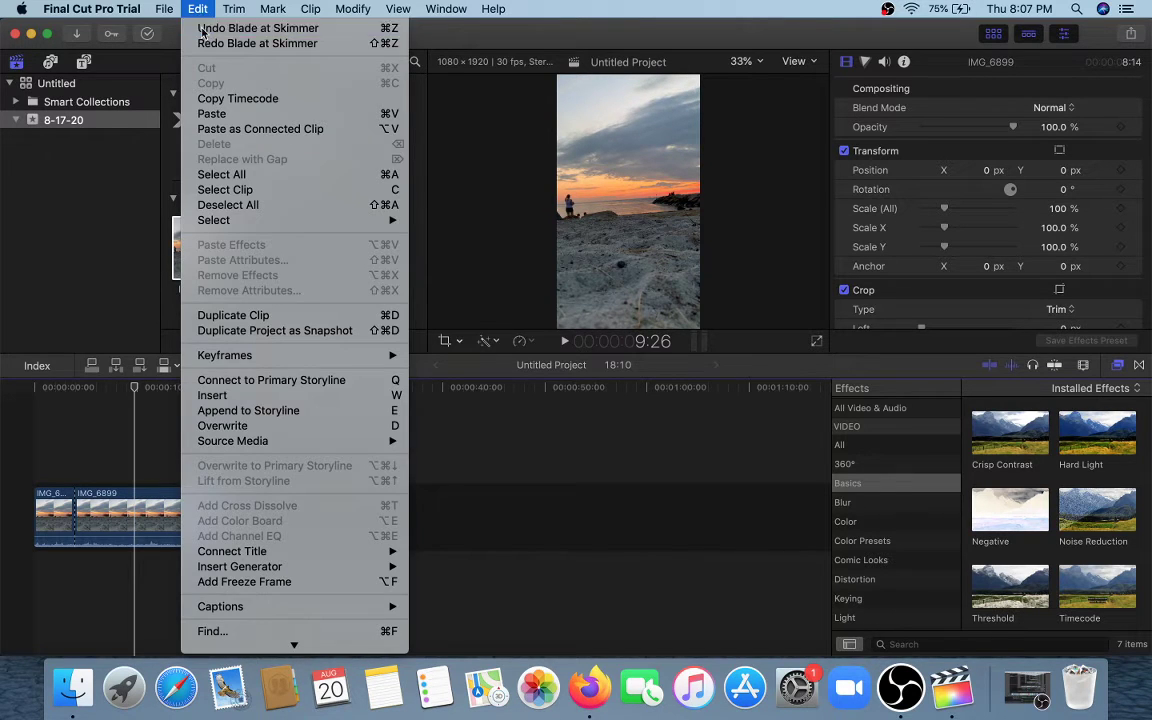
pyautogui.click(205, 28)
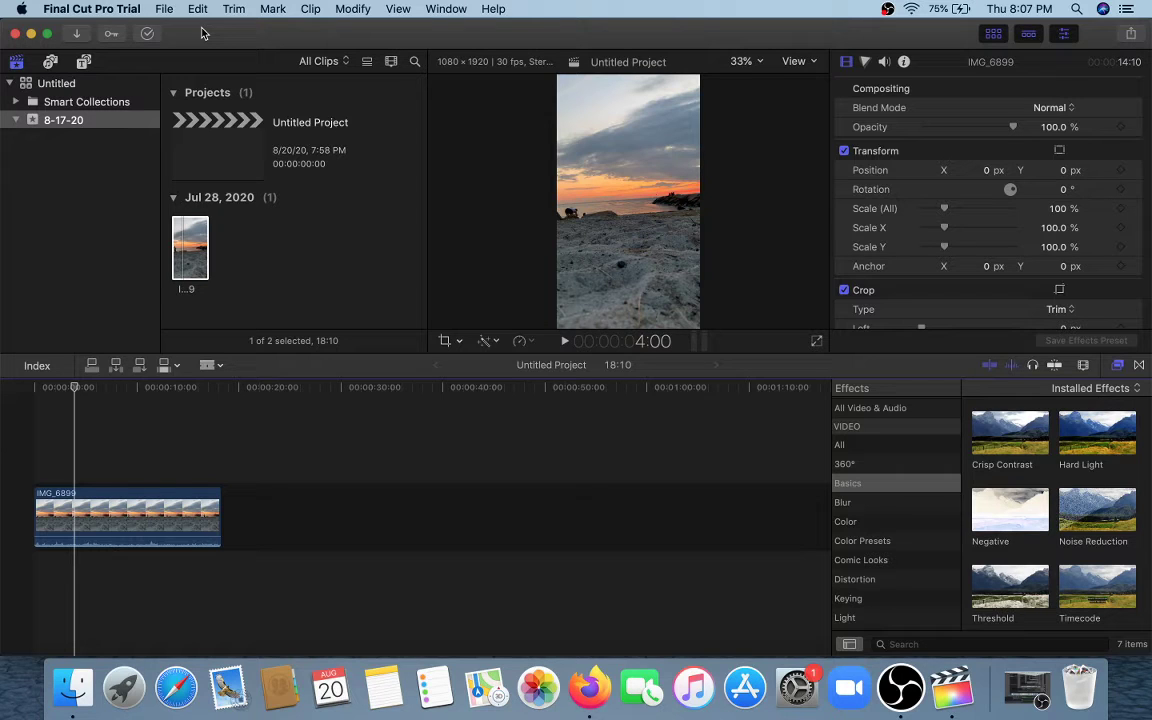
# Step: Mark a range of about 9:25 in the middle of the timeline clip with the Range Selection tool, starting at about 4:14
pyautogui.click(115, 504)
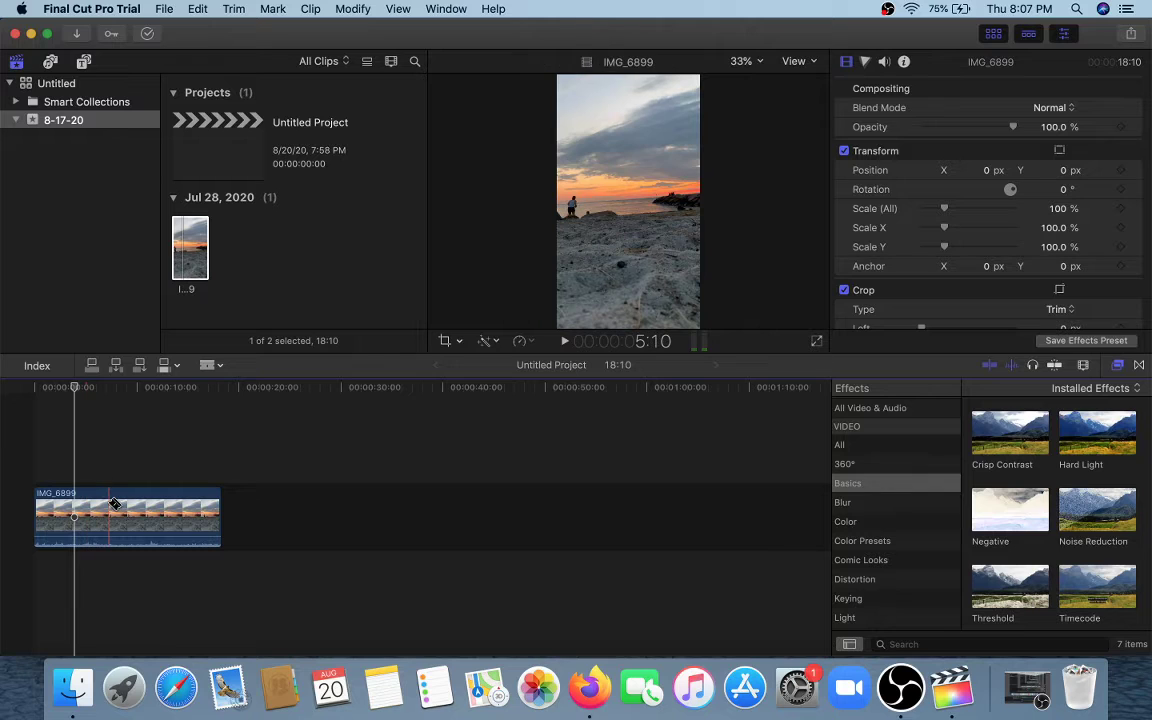
pyautogui.click(194, 266)
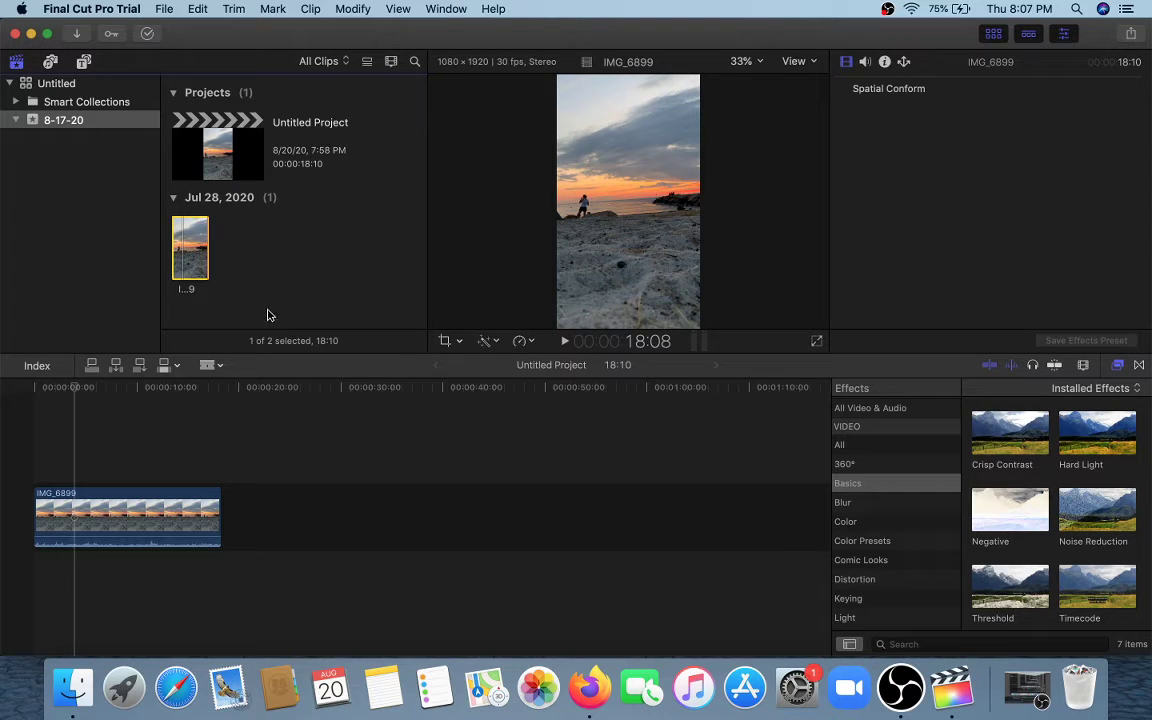
pyautogui.click(211, 372)
pyautogui.click(211, 372)
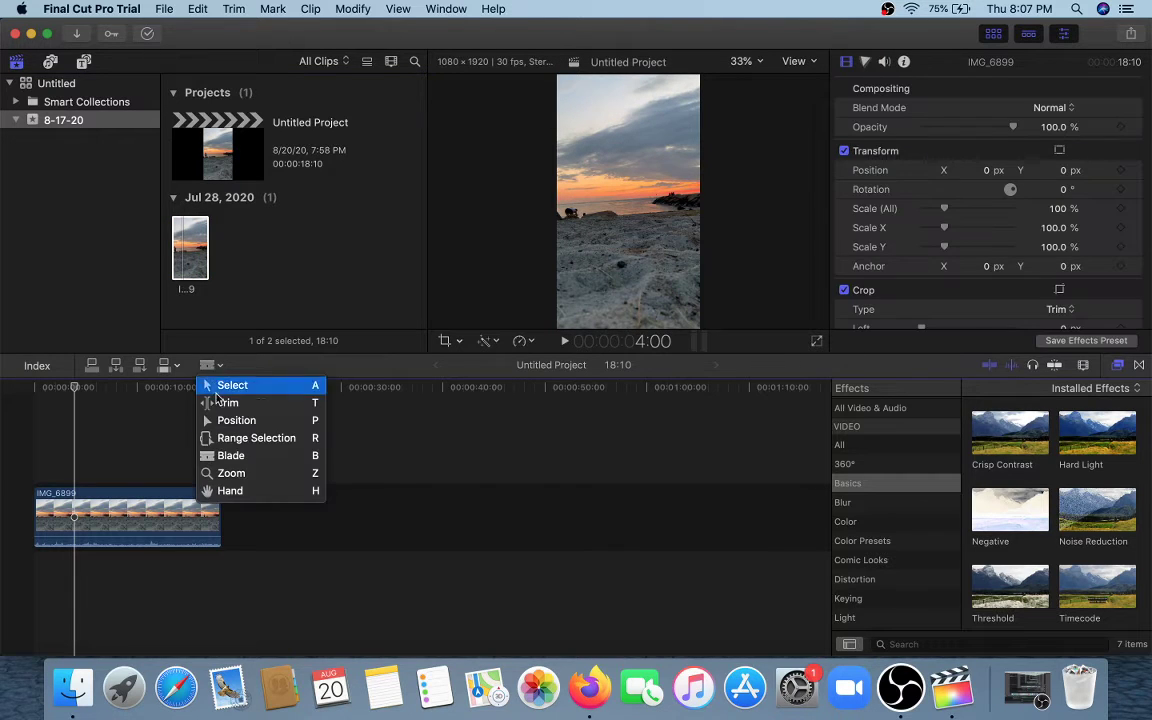
pyautogui.click(238, 446)
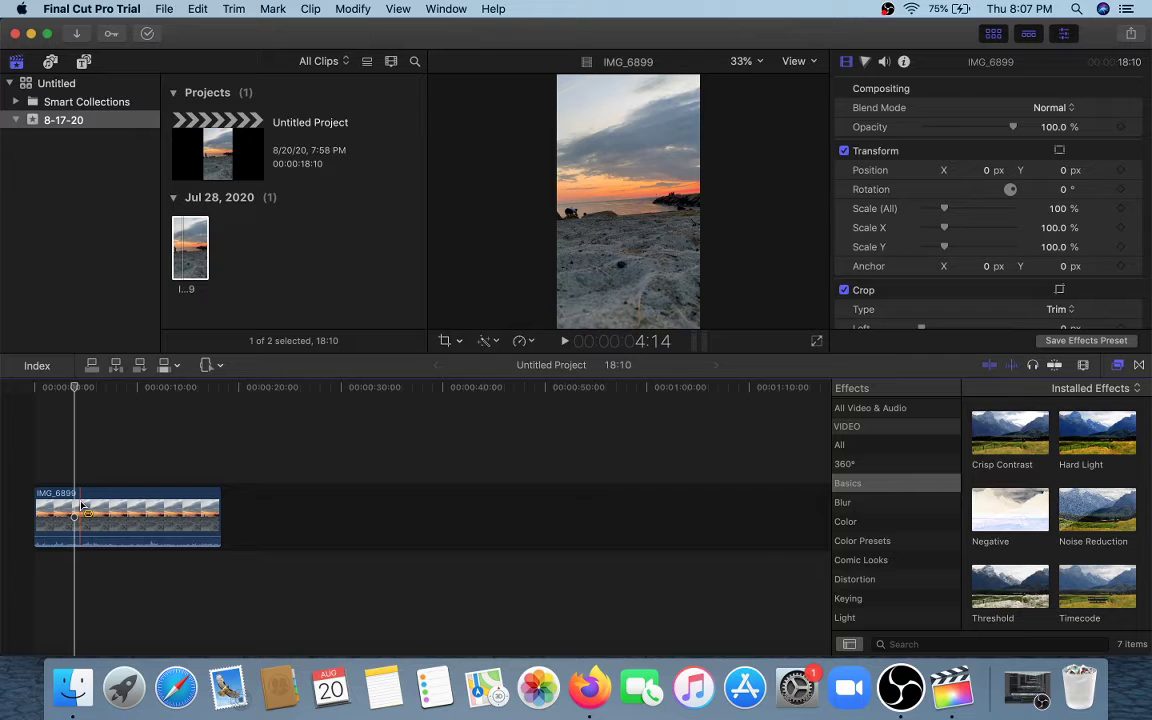
pyautogui.moveTo(81, 510); pyautogui.dragTo(183, 531)
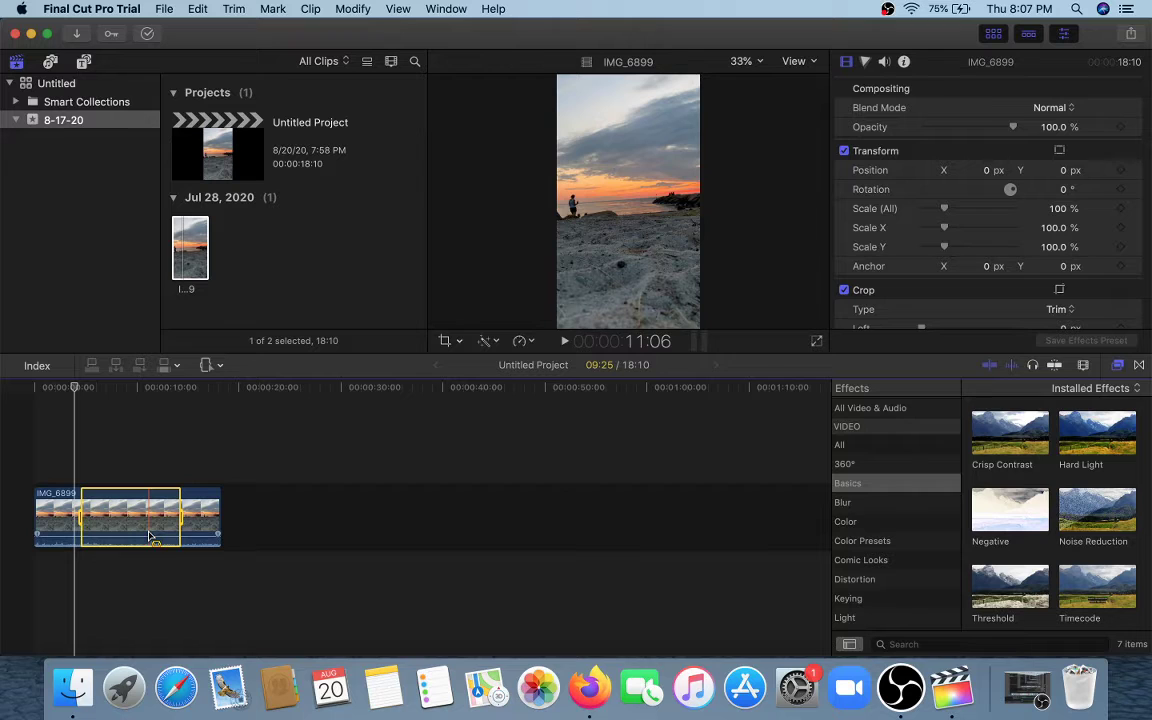
# Step: Cut the timeline clip with the Blade tool at the end of the marked range, about 14:11, and undo the cut
pyautogui.click(206, 365)
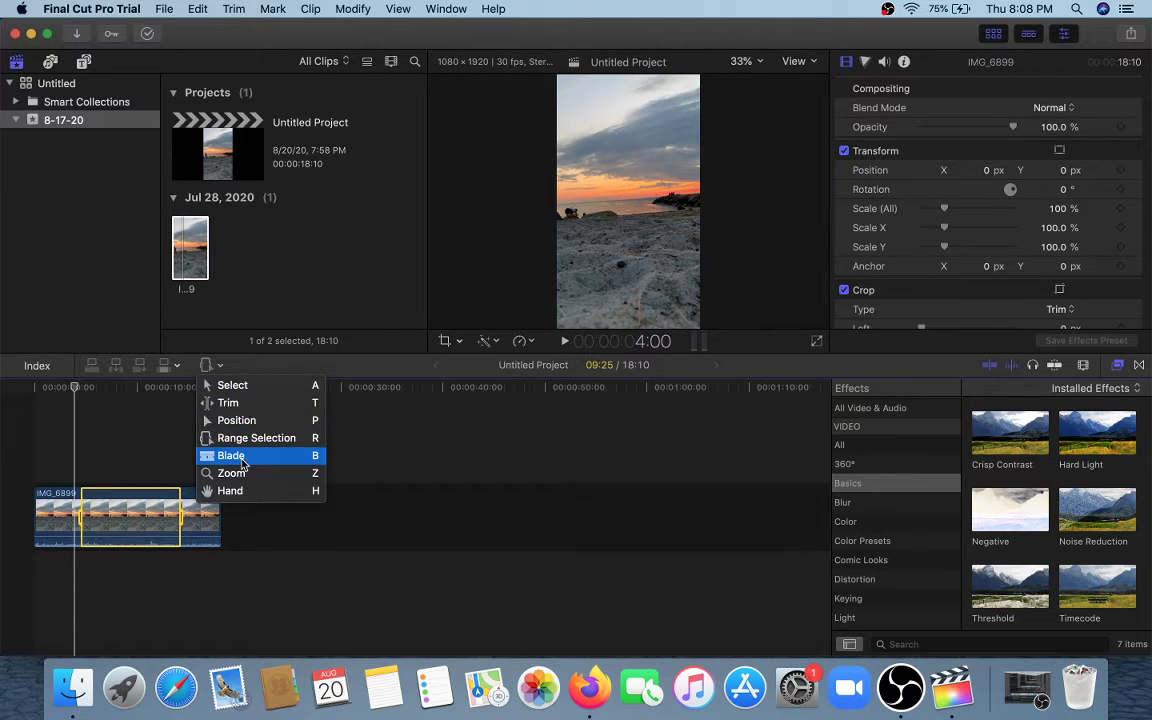
pyautogui.click(242, 461)
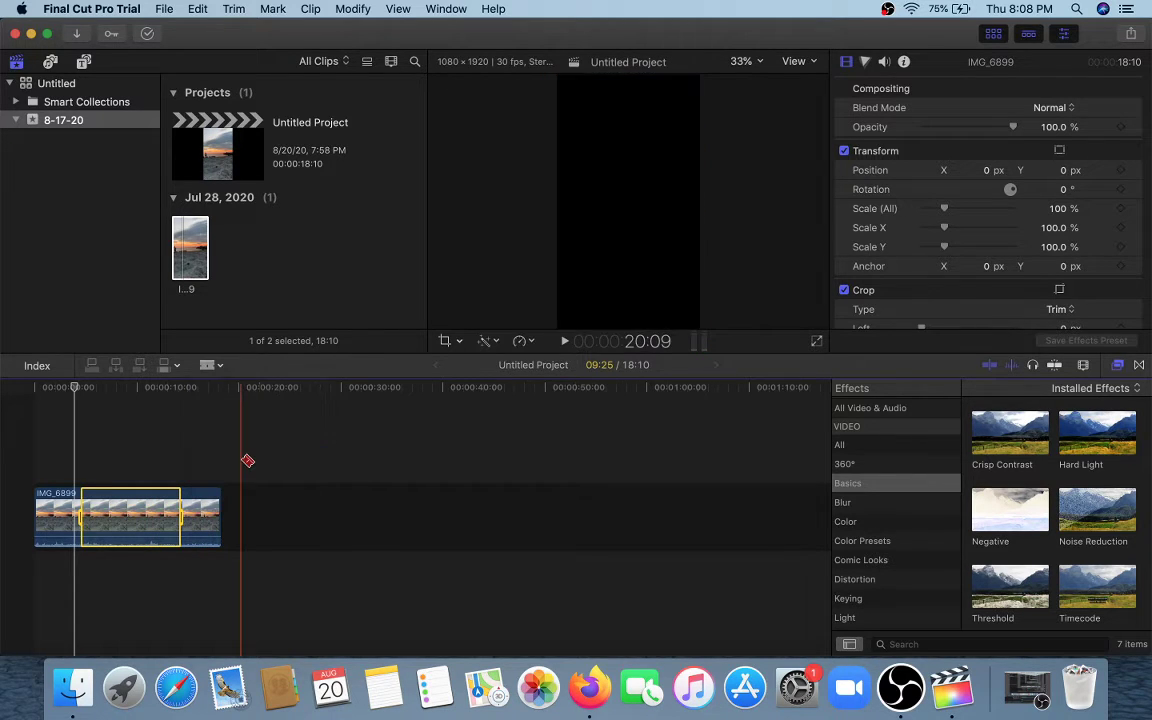
pyautogui.click(182, 518)
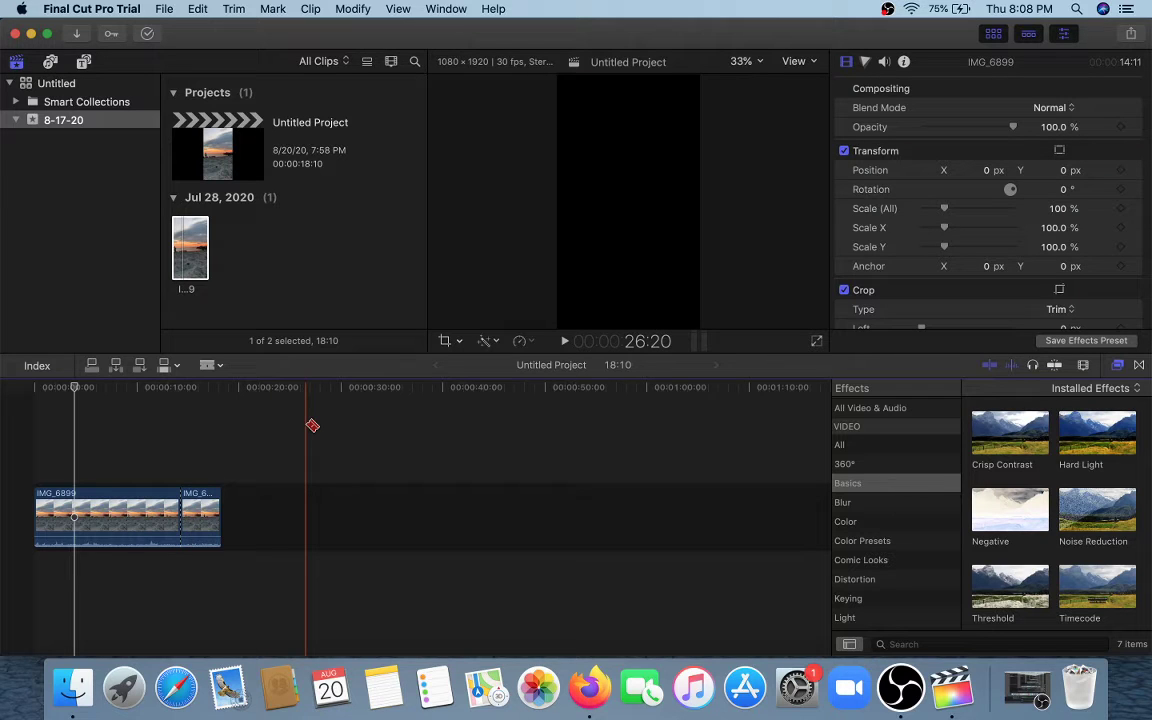
pyautogui.press('super+z')
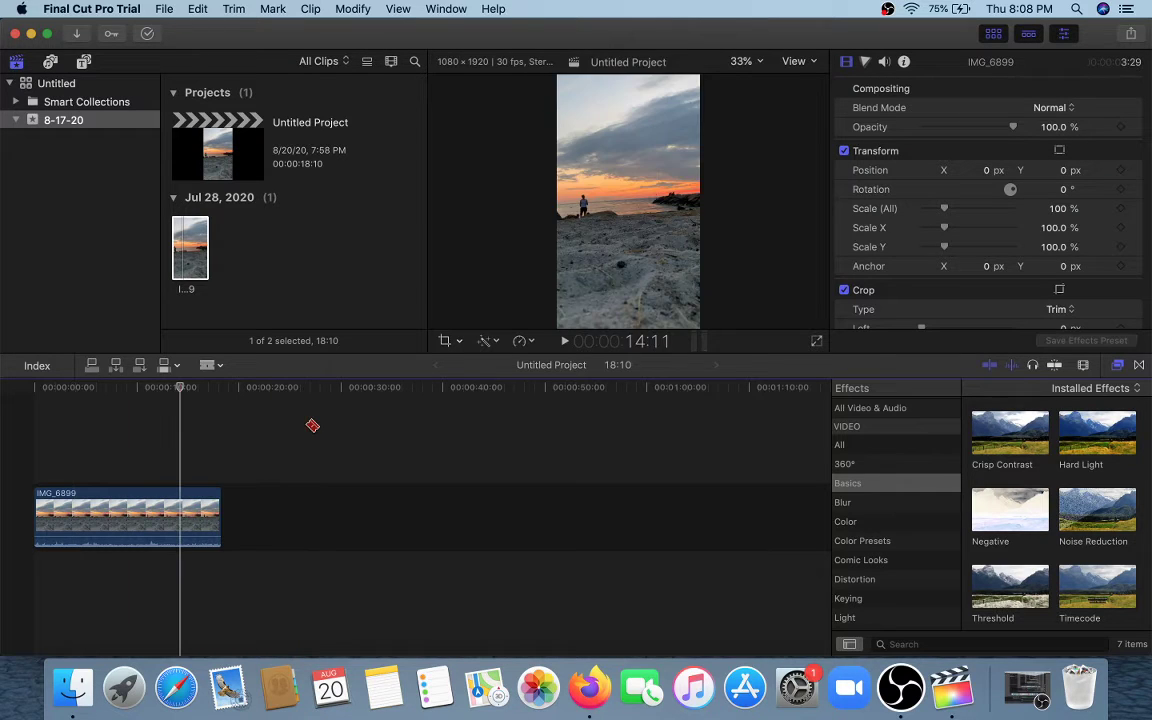
# Step: Shift the timeline clip back and forth with the Position tool and return it to the start of the timeline
pyautogui.click(208, 365)
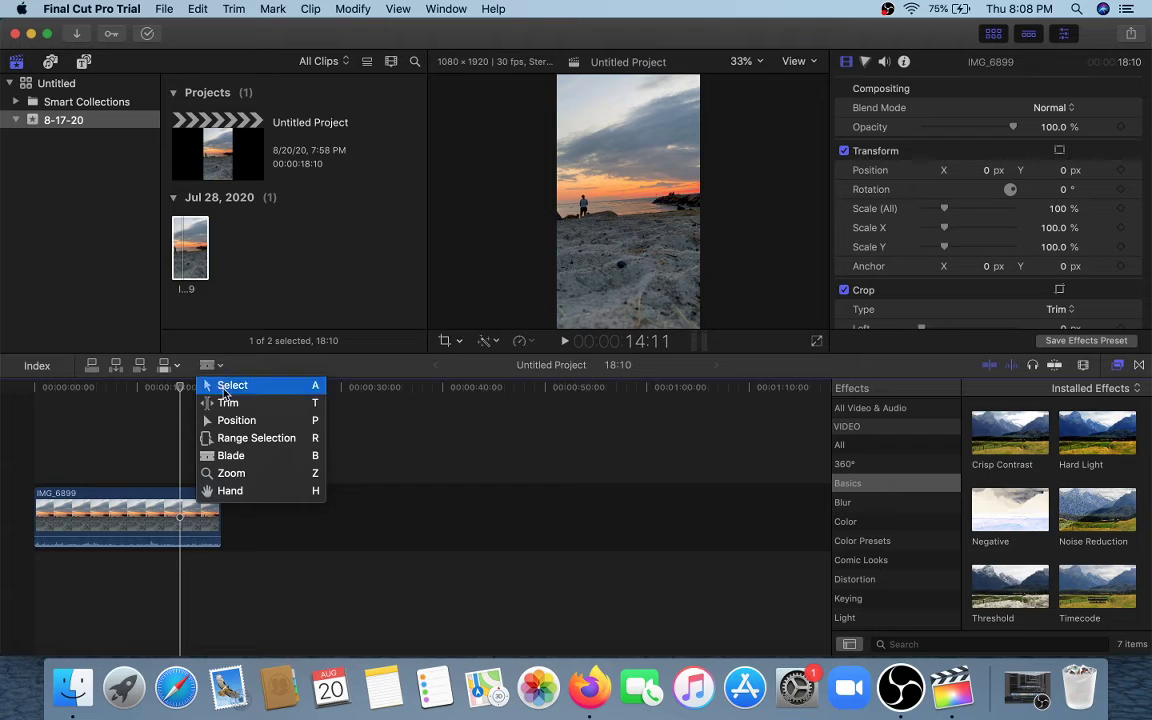
pyautogui.click(235, 438)
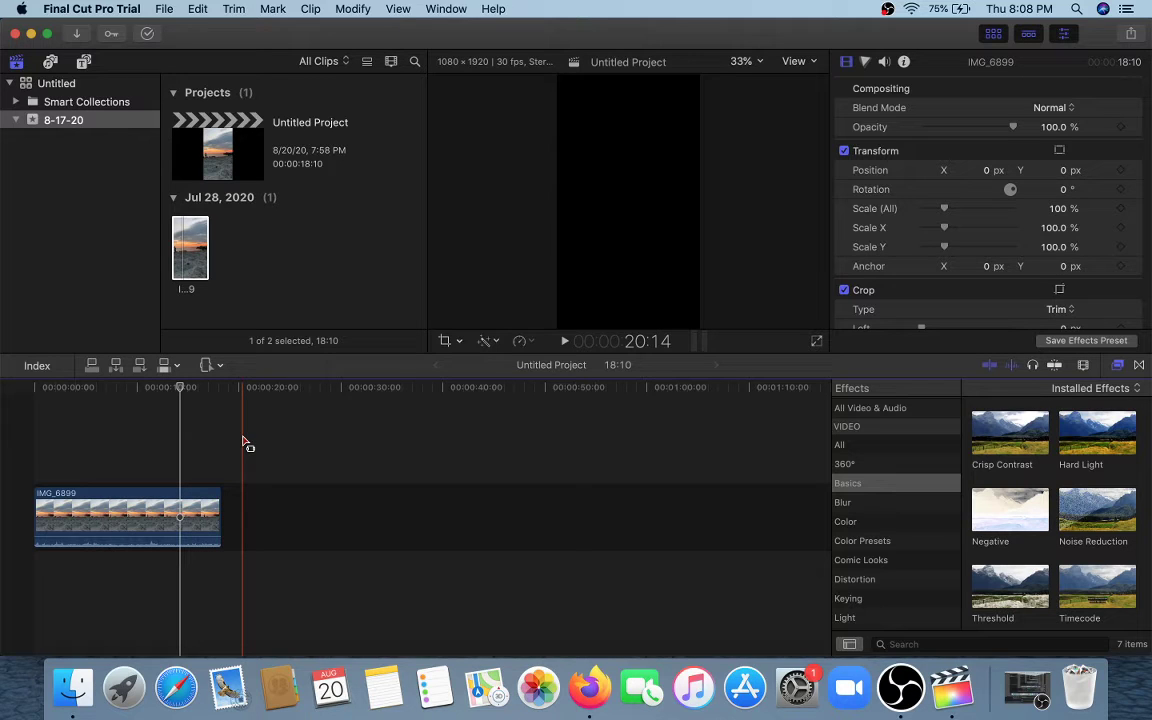
pyautogui.click(207, 367)
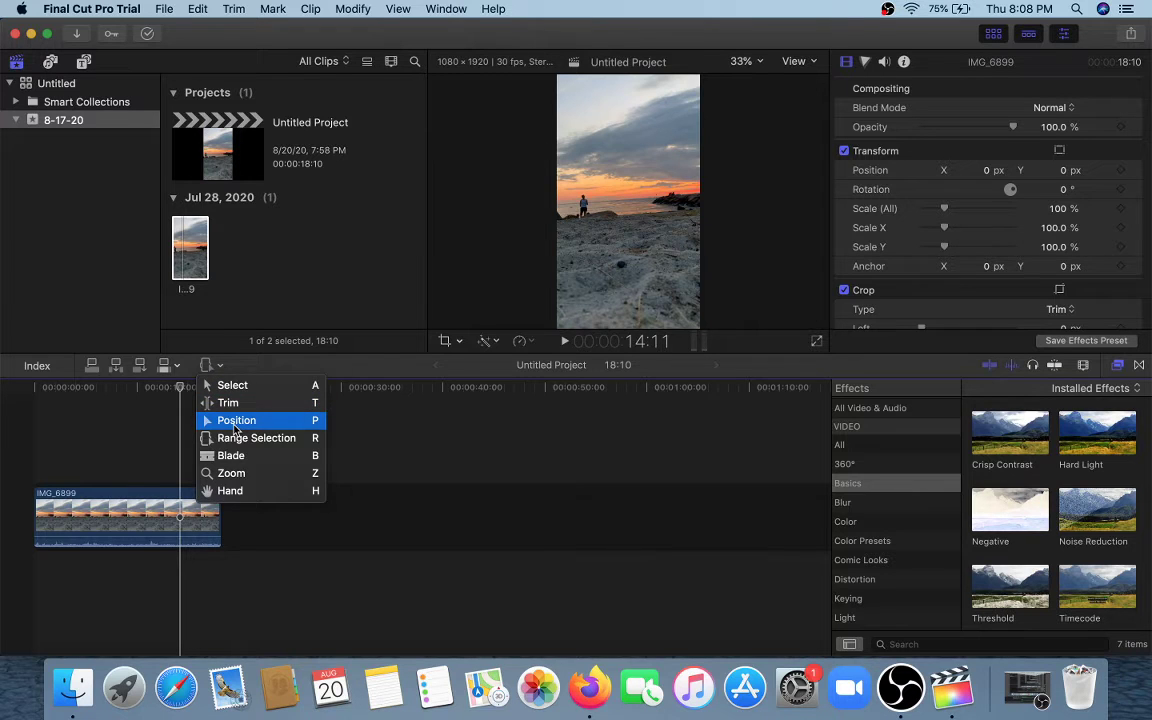
pyautogui.click(236, 421)
pyautogui.click(144, 517)
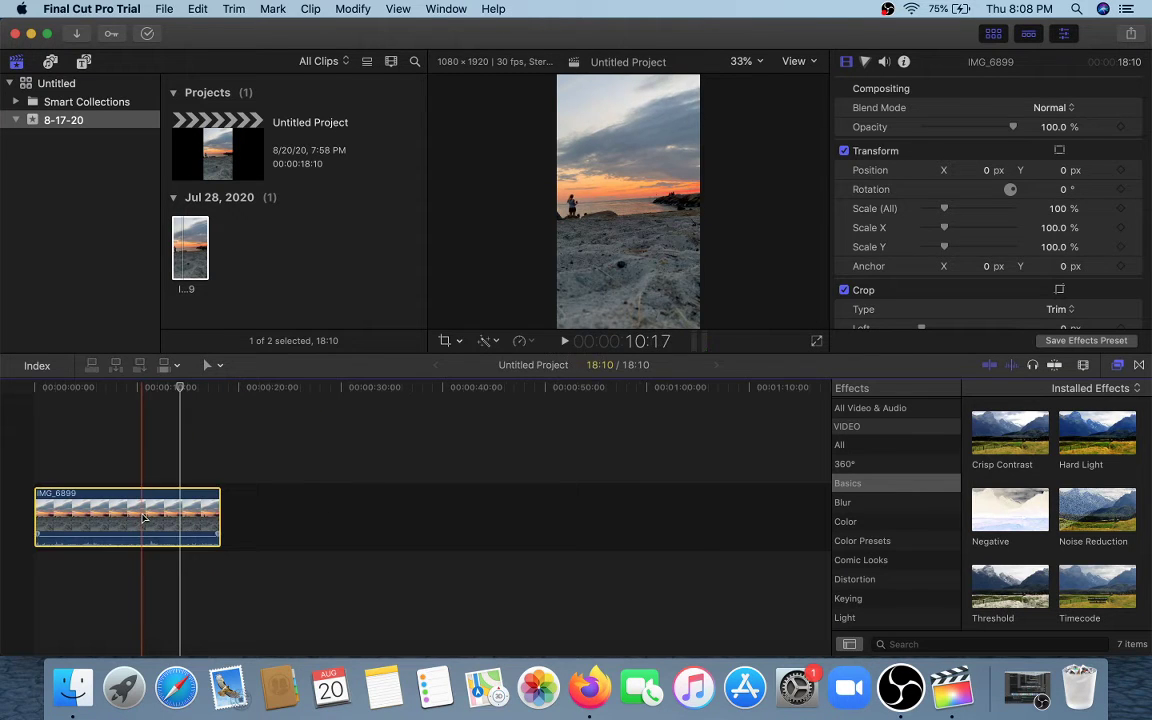
pyautogui.moveTo(144, 517)
pyautogui.mouseDown()
pyautogui.moveTo(200, 517)
pyautogui.moveTo(126, 516)
pyautogui.mouseUp()
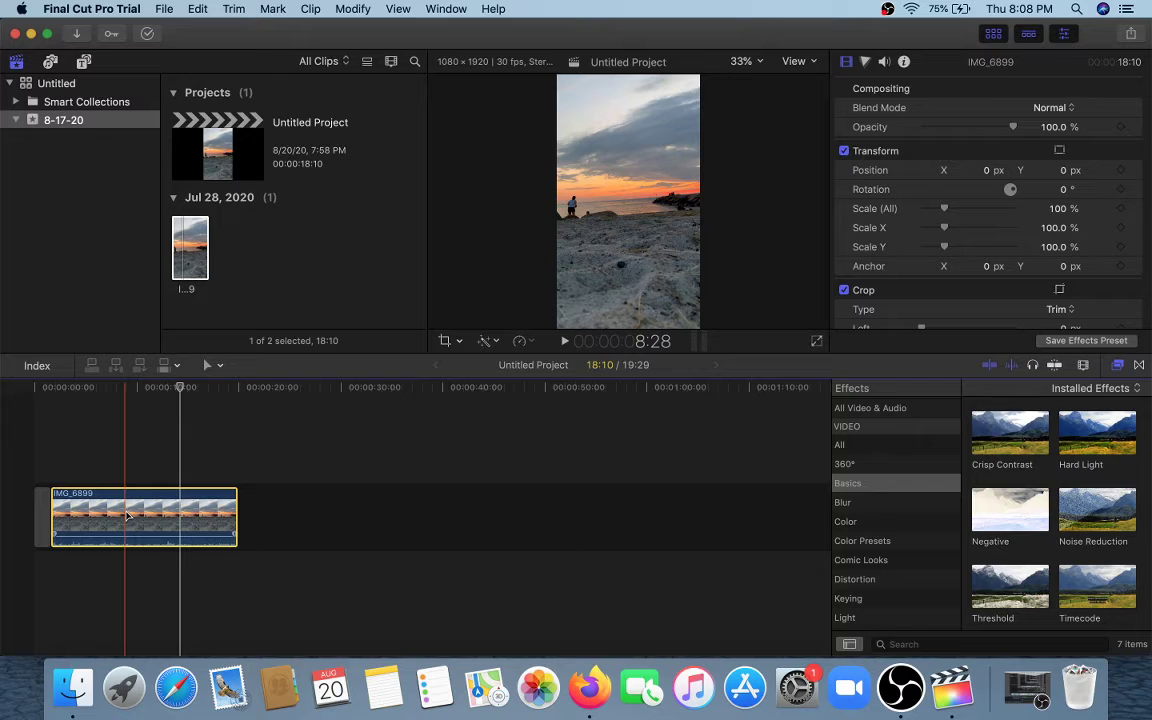
pyautogui.moveTo(128, 516)
pyautogui.mouseDown()
pyautogui.moveTo(153, 516)
pyautogui.moveTo(115, 521)
pyautogui.mouseUp()
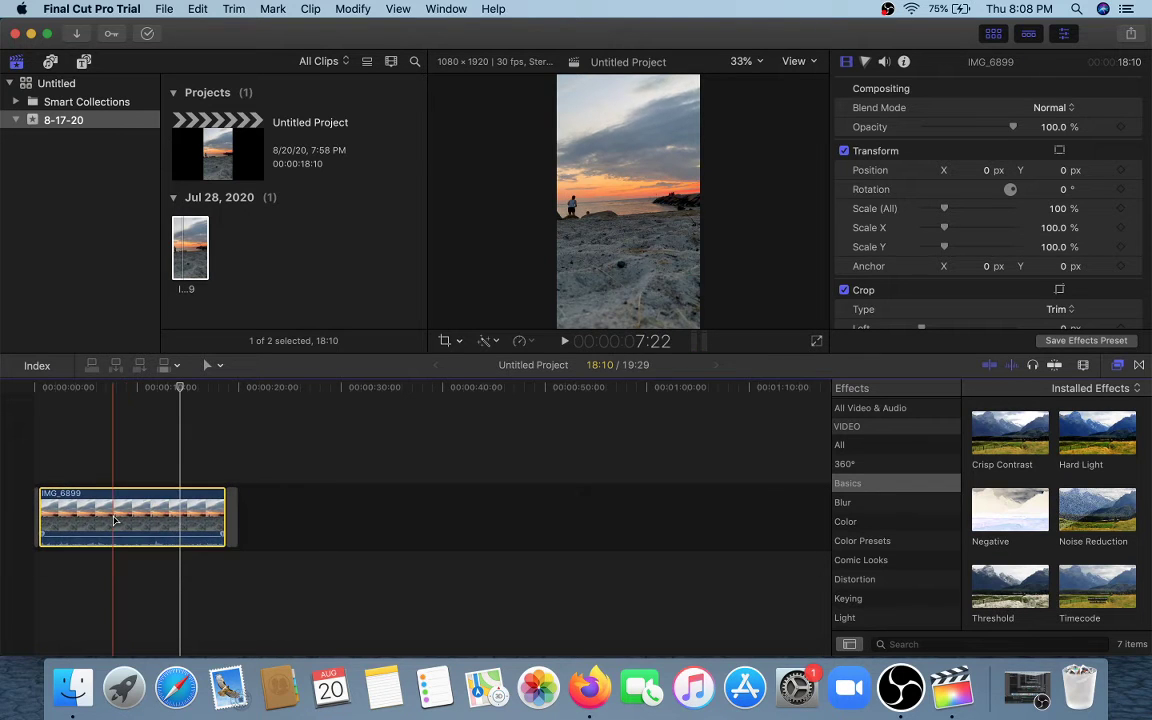
pyautogui.moveTo(203, 517); pyautogui.dragTo(168, 524)
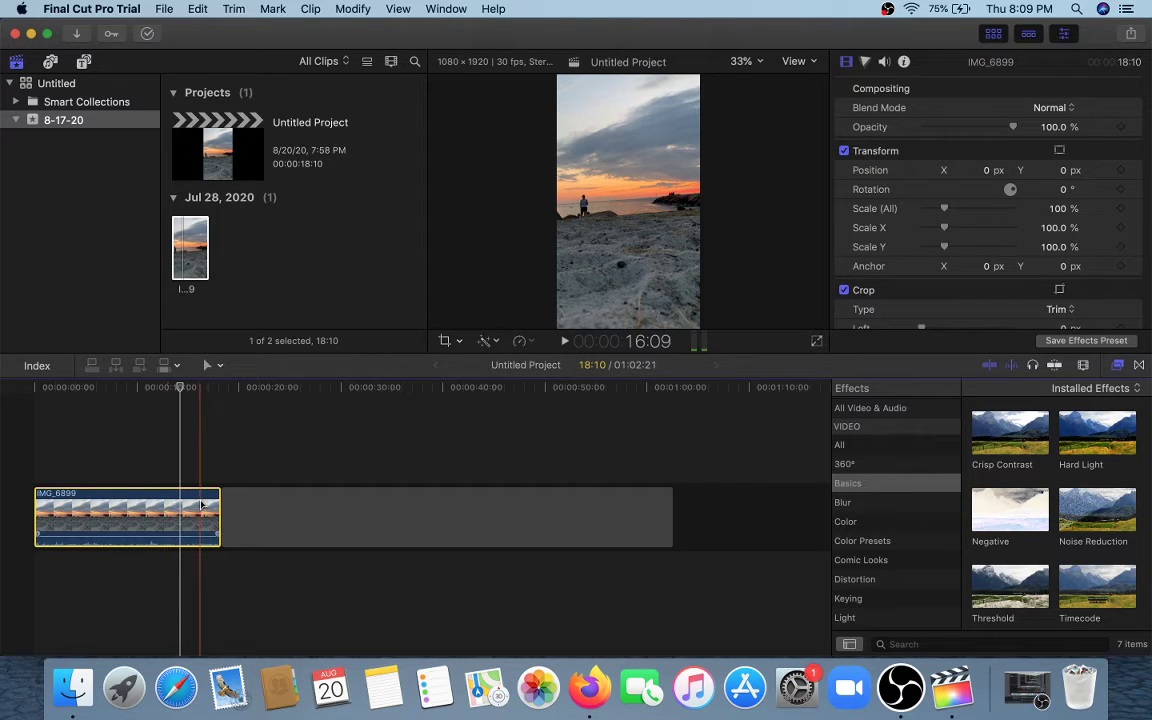
# Step: Try to trim the end of the timeline clip where it meets the gap, using the Trim tool
pyautogui.click(210, 366)
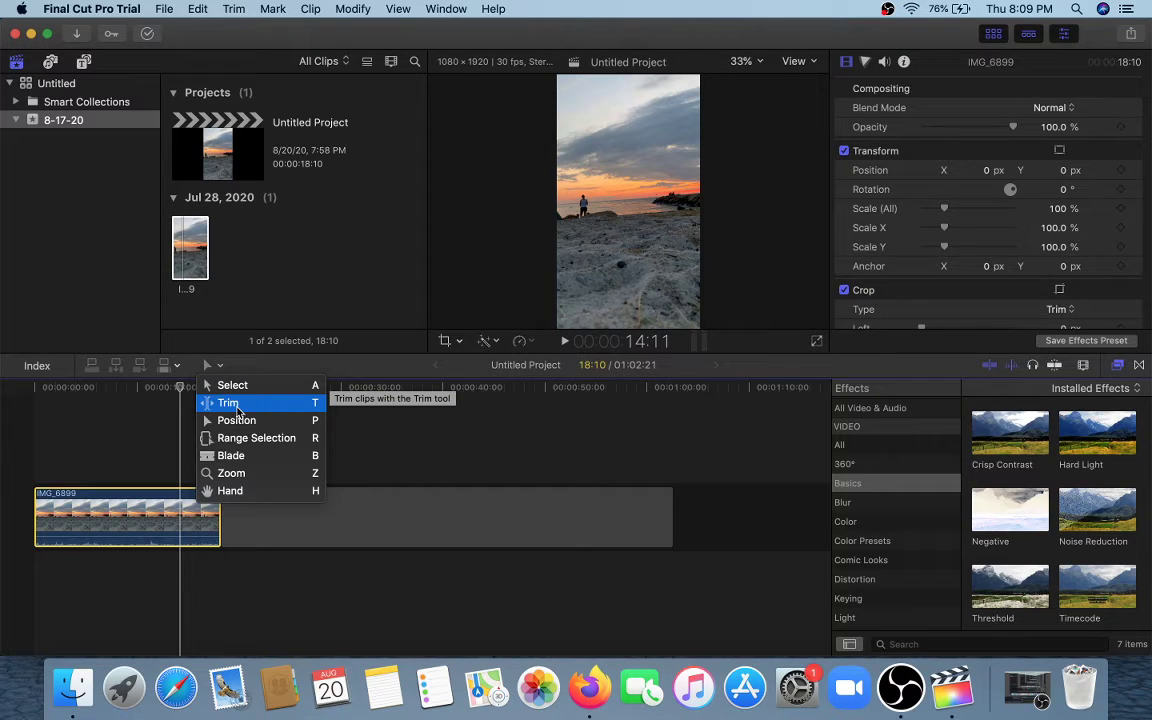
pyautogui.click(237, 403)
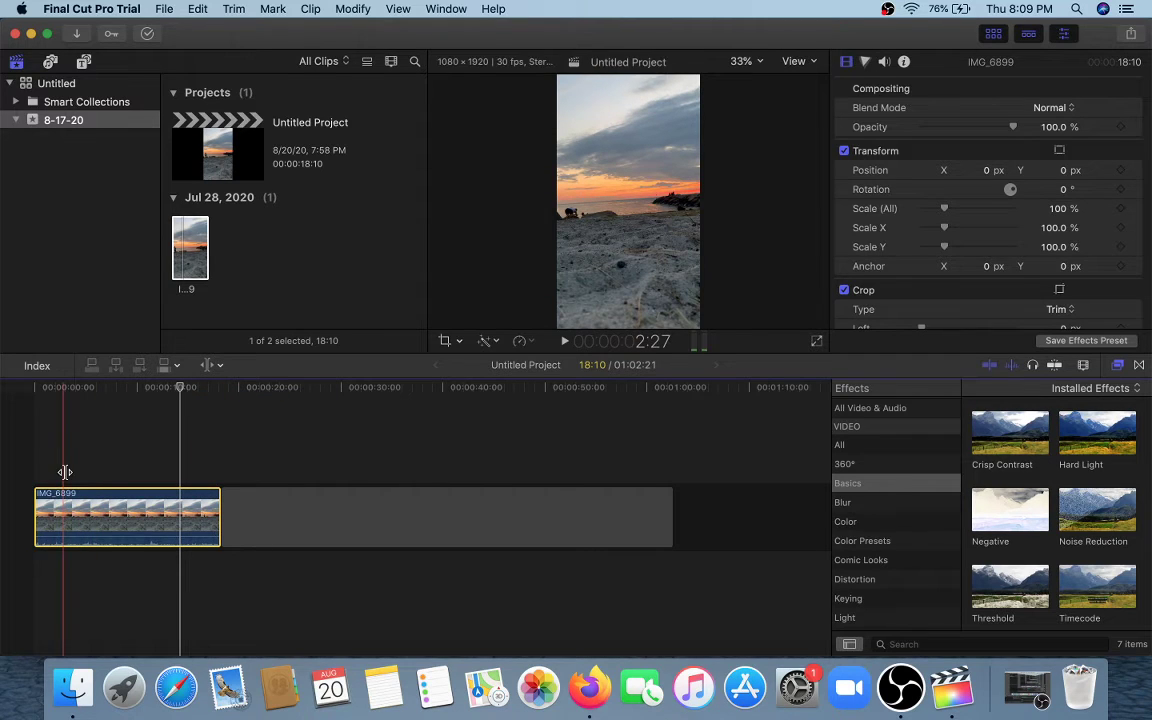
pyautogui.moveTo(147, 540); pyautogui.dragTo(147, 540)
pyautogui.moveTo(219, 520); pyautogui.dragTo(310, 540)
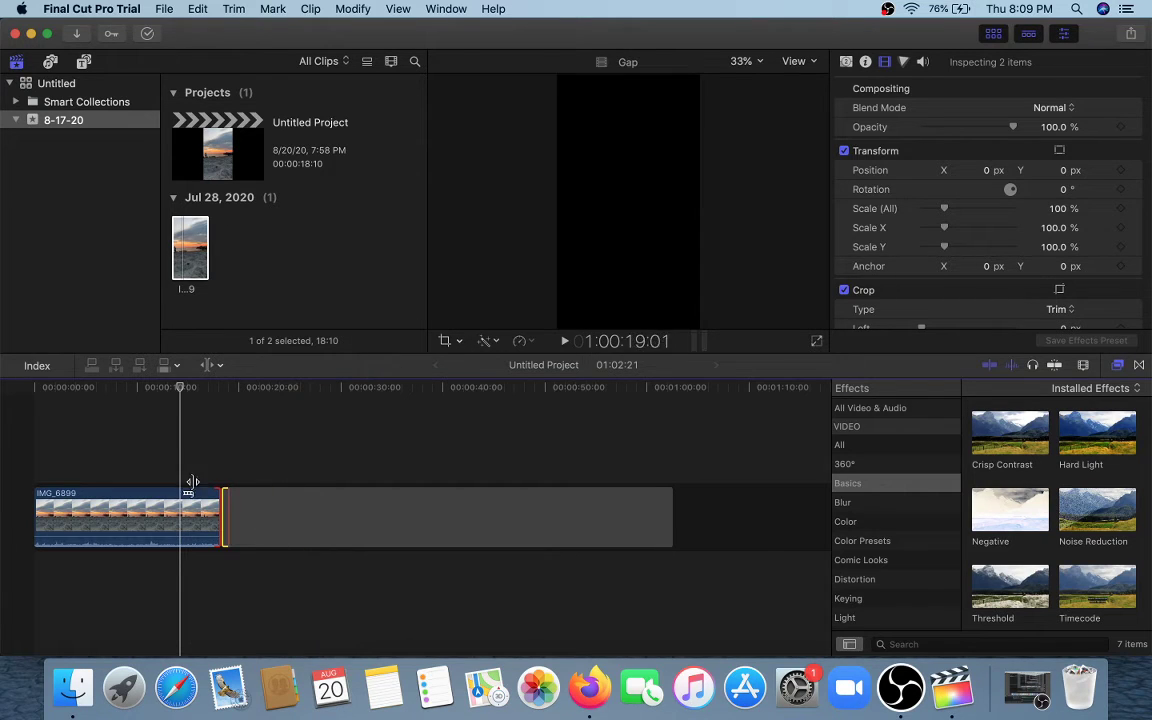
# Step: Select the gap after the timeline clip with the Select tool and delete it
pyautogui.click(211, 366)
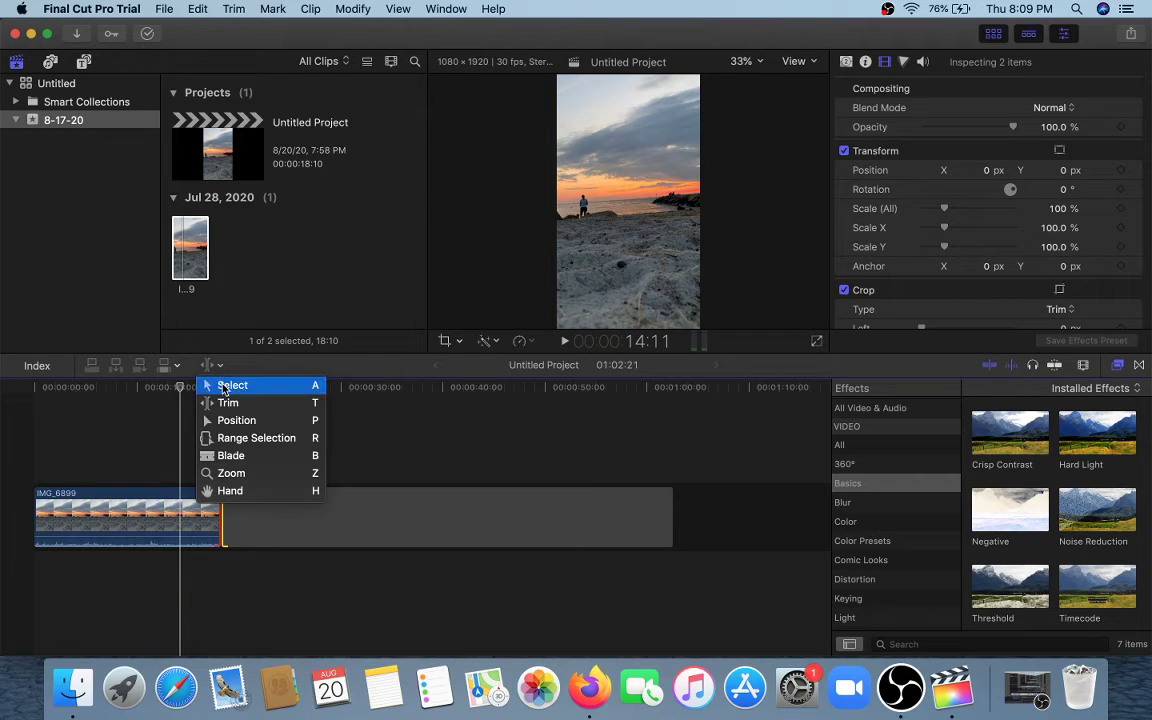
pyautogui.click(226, 387)
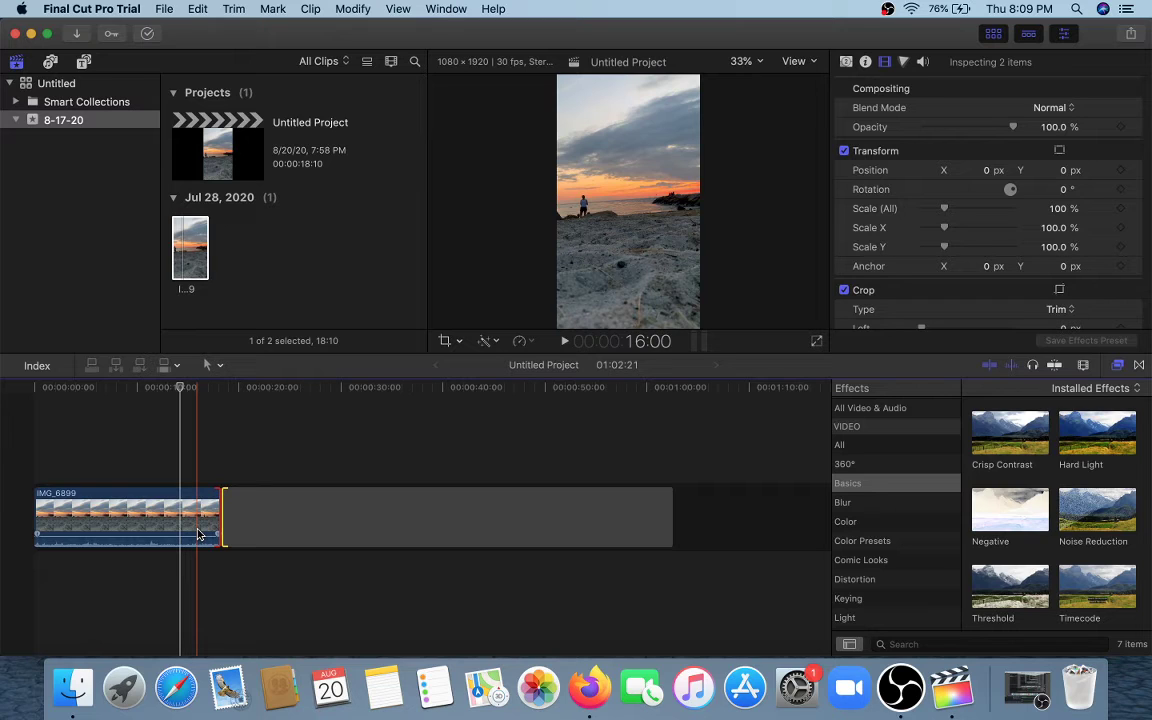
pyautogui.click(330, 518)
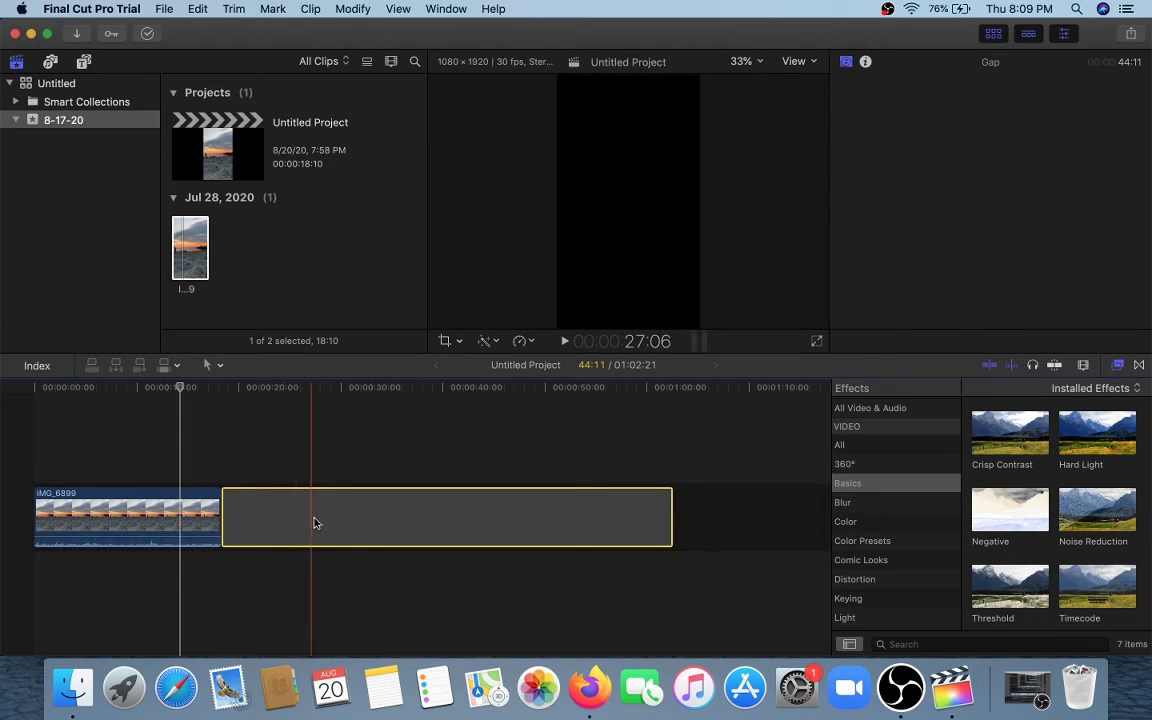
pyautogui.moveTo(319, 524)
pyautogui.mouseDown()
pyautogui.moveTo(445, 481)
pyautogui.moveTo(504, 491)
pyautogui.moveTo(338, 522)
pyautogui.mouseUp()
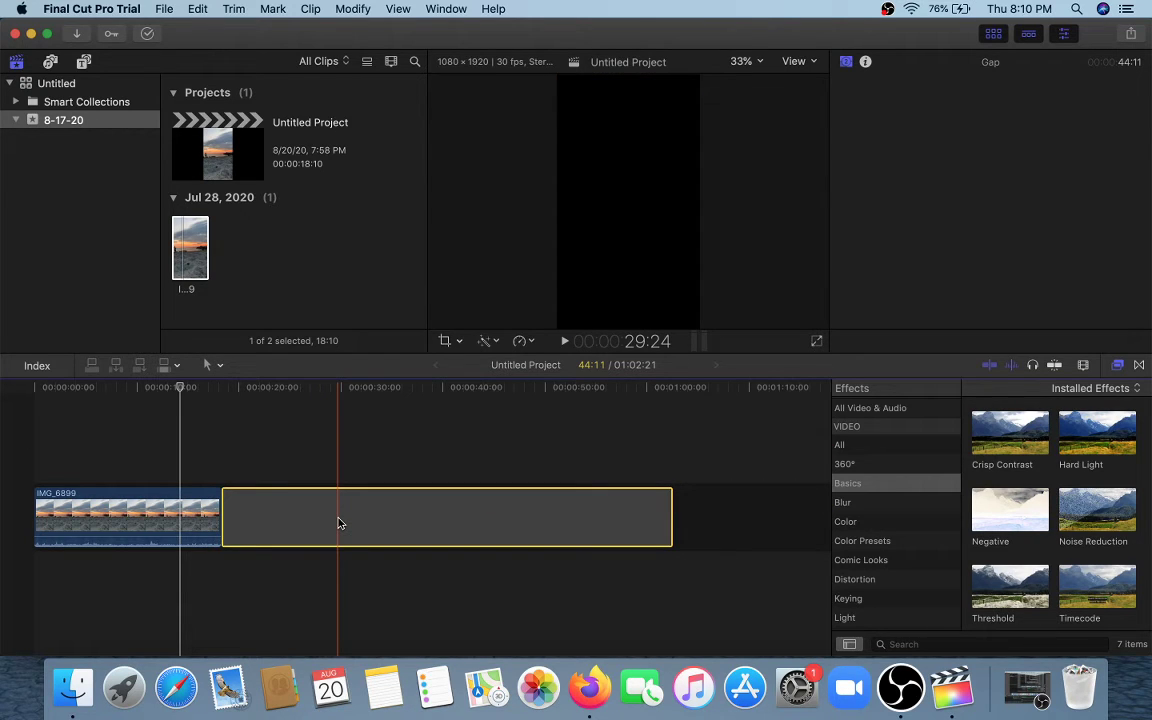
pyautogui.press('Delete')
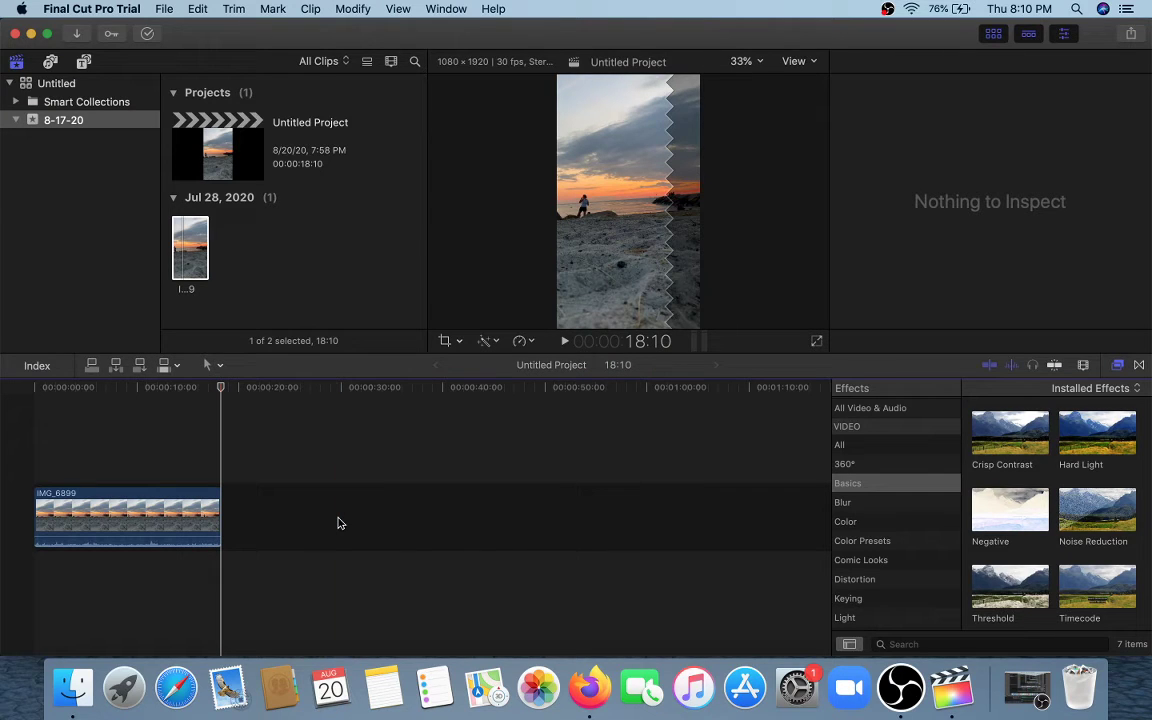
# Step: Keep the Select tool active and select the IMG_6899 clip in the timeline
pyautogui.click(211, 366)
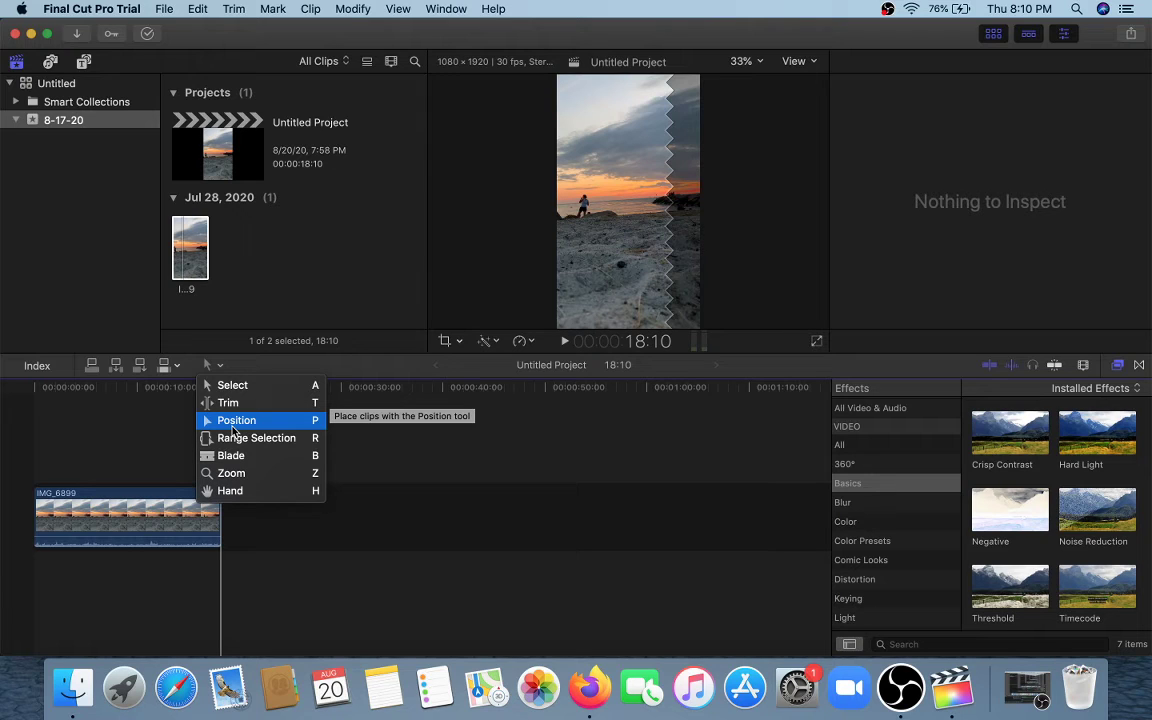
pyautogui.click(233, 386)
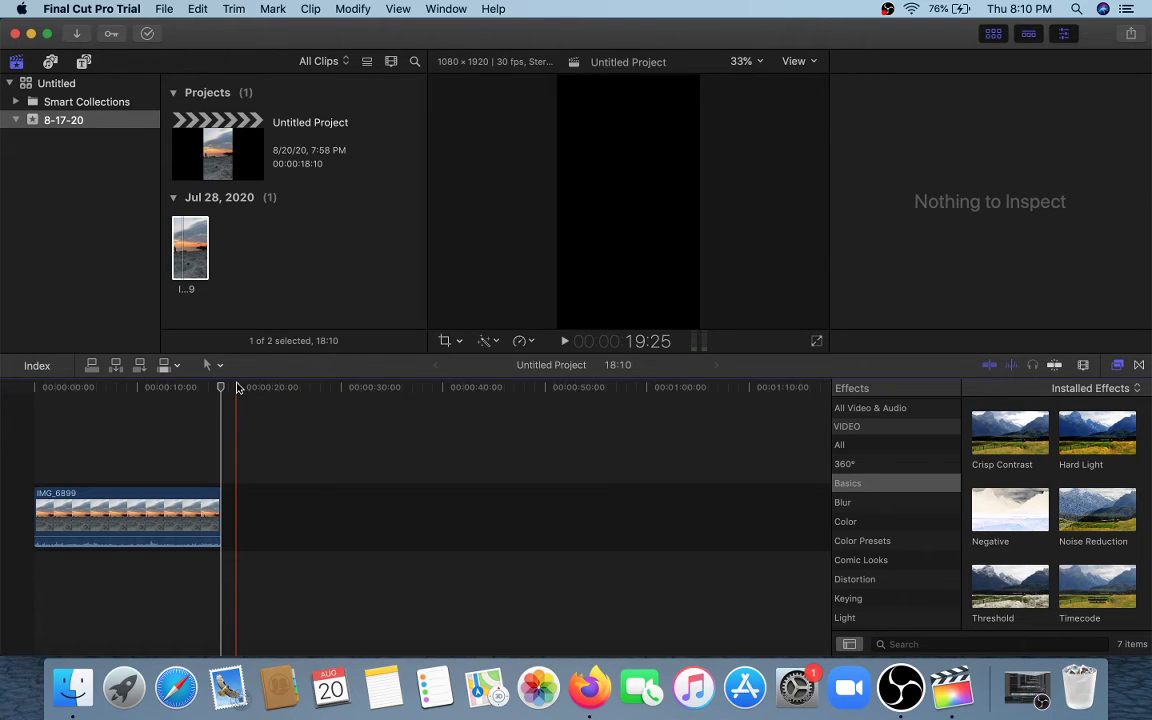
pyautogui.click(128, 522)
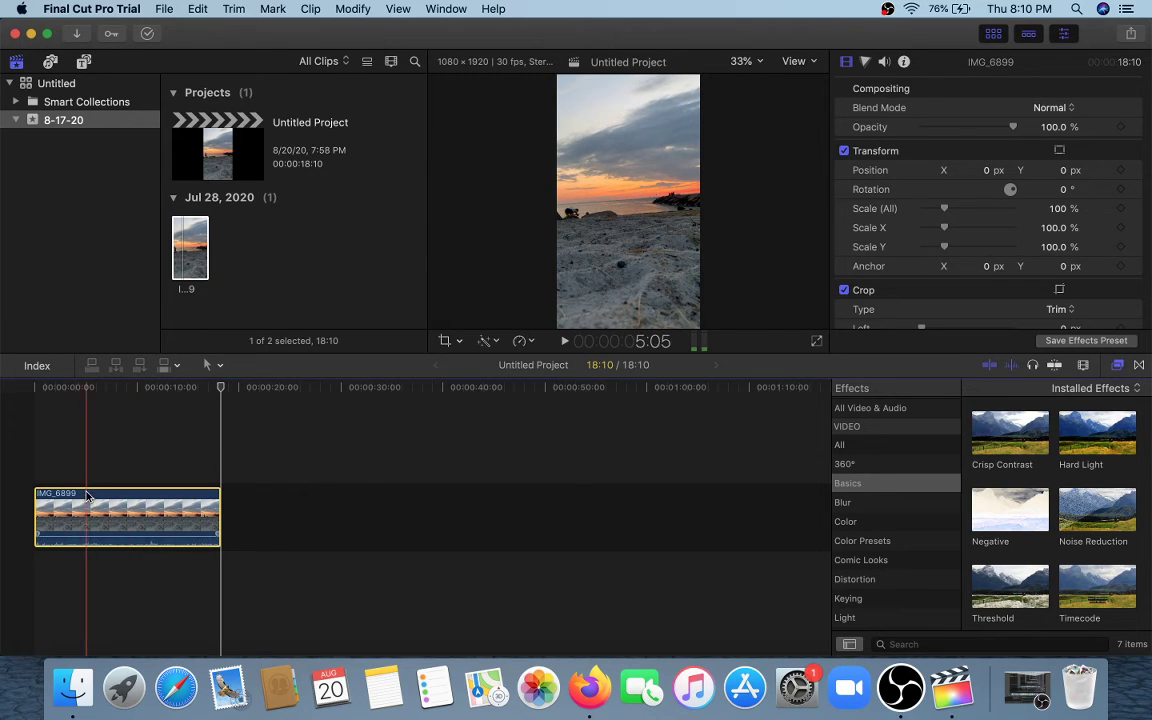
# Step: Examine the selected clip's video compositing settings, including its opacity, and its color correction settings
pyautogui.click(212, 365)
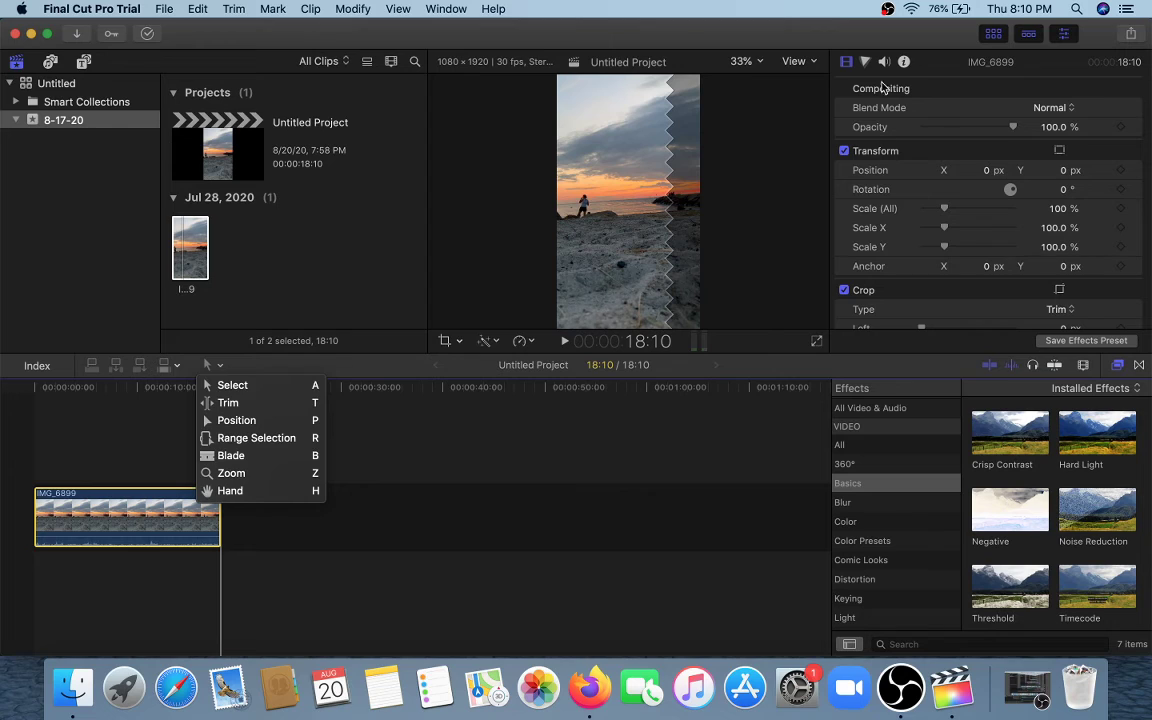
pyautogui.click(846, 64)
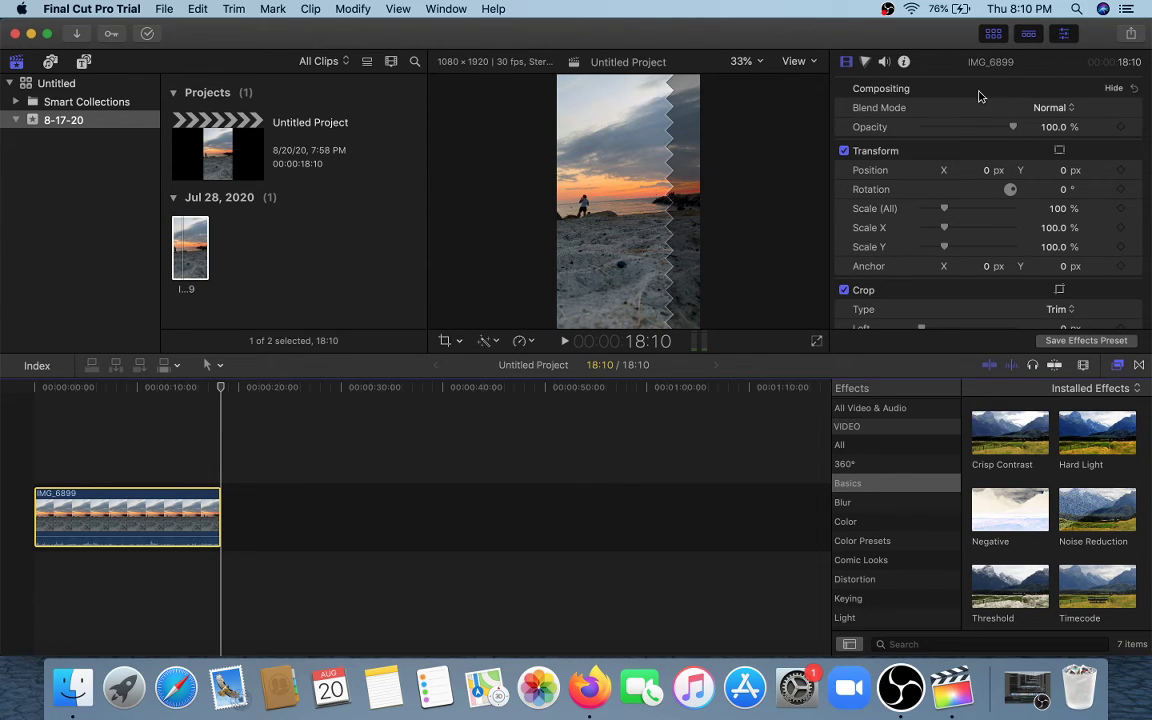
pyautogui.moveTo(1013, 127)
pyautogui.mouseDown()
pyautogui.moveTo(902, 134)
pyautogui.moveTo(1020, 130)
pyautogui.mouseUp()
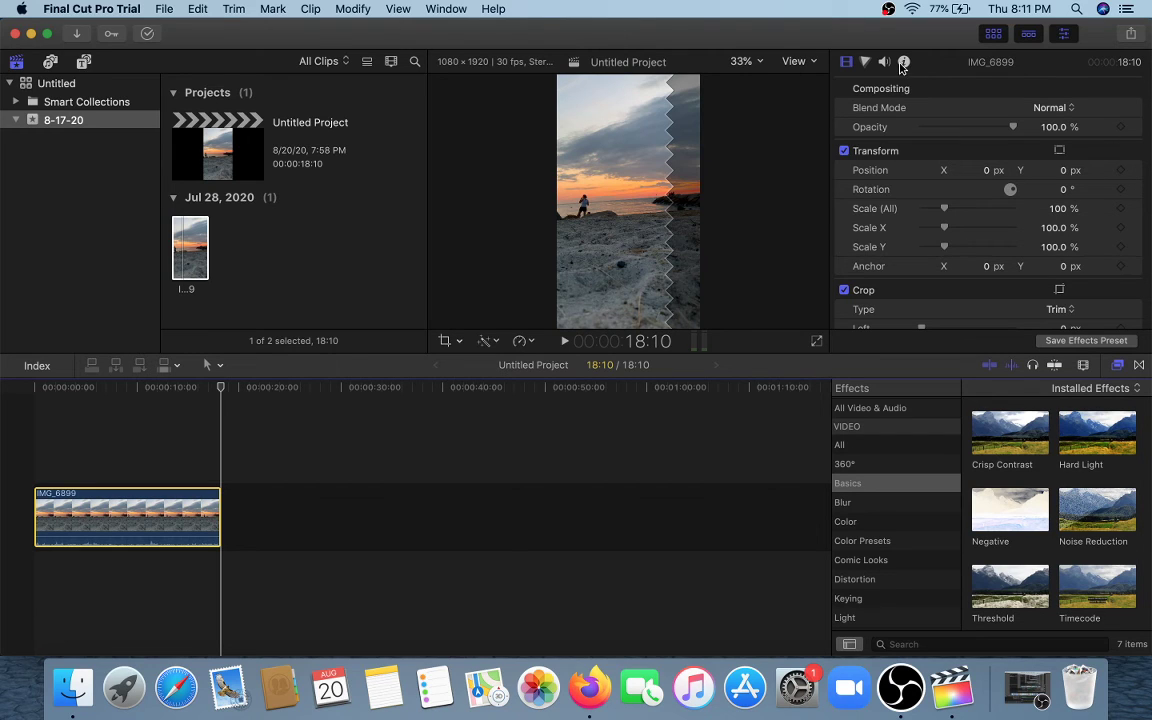
pyautogui.click(866, 62)
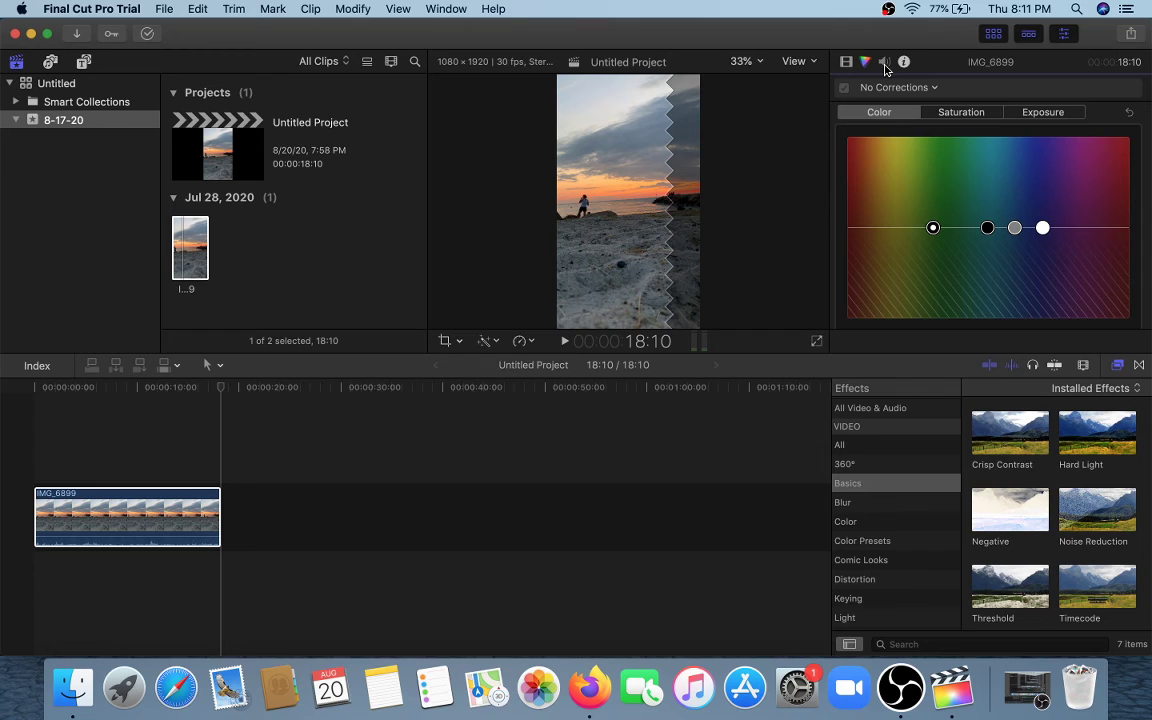
# Step: Show the clip's audio settings and lower its volume to -13.0 dB, making the final adjustment on the timeline clip
pyautogui.click(884, 63)
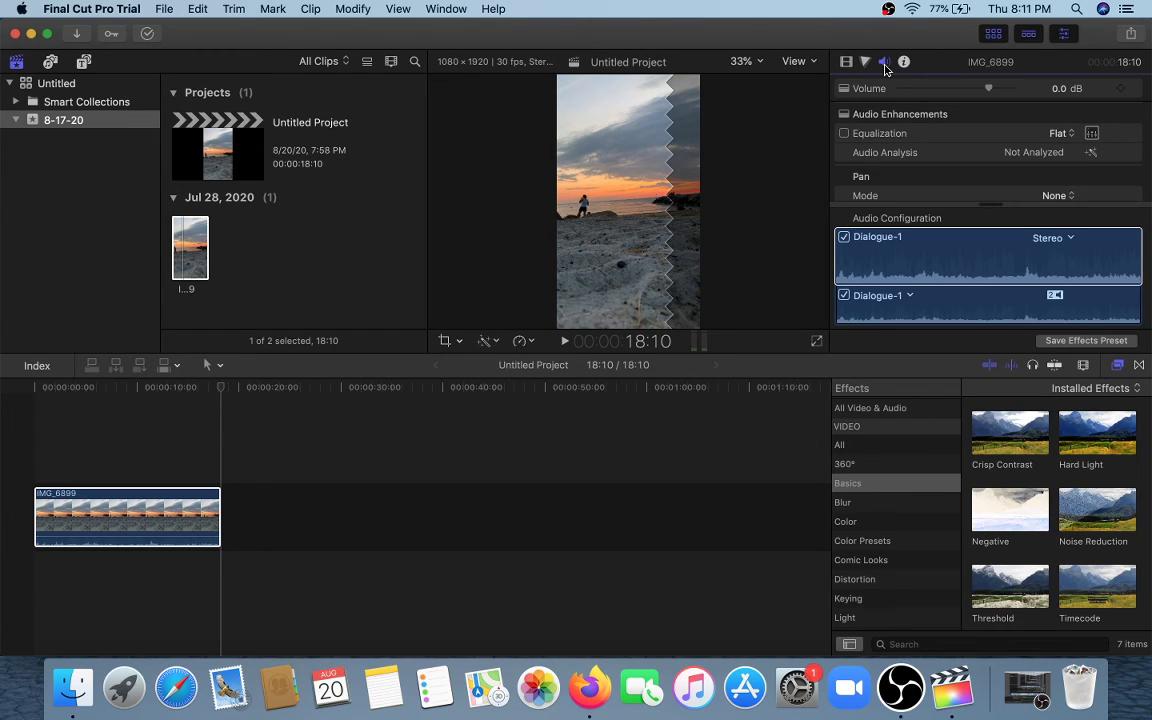
pyautogui.click(893, 88)
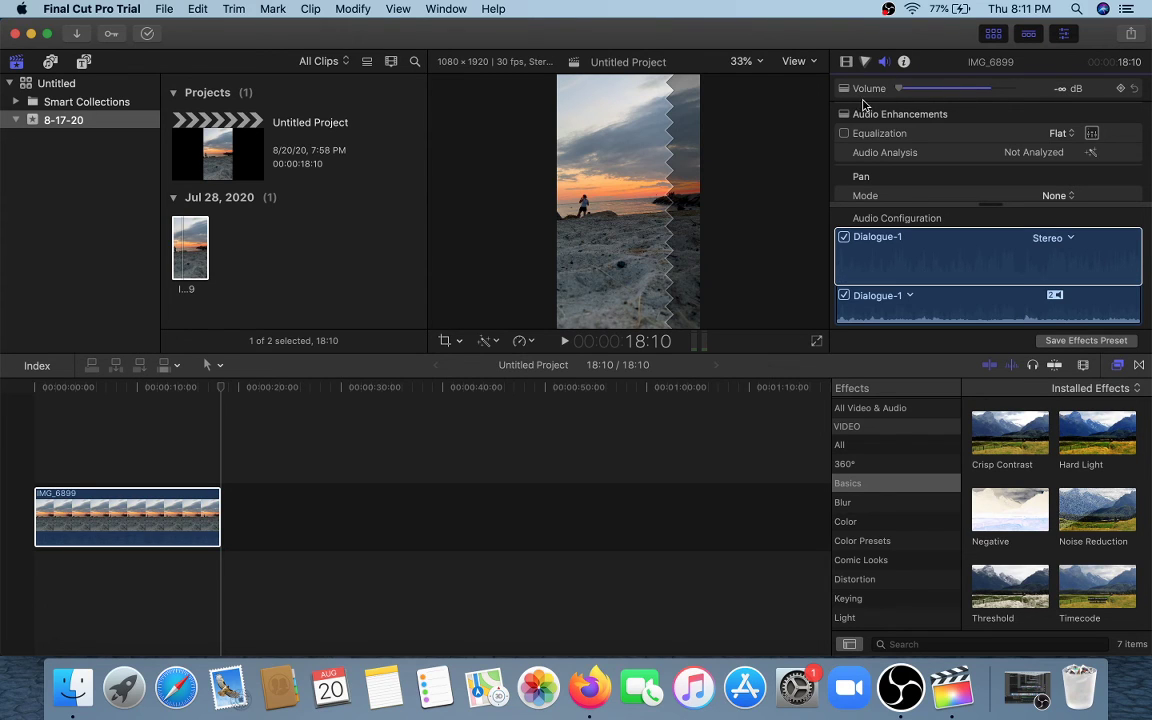
pyautogui.moveTo(863, 100); pyautogui.dragTo(979, 100)
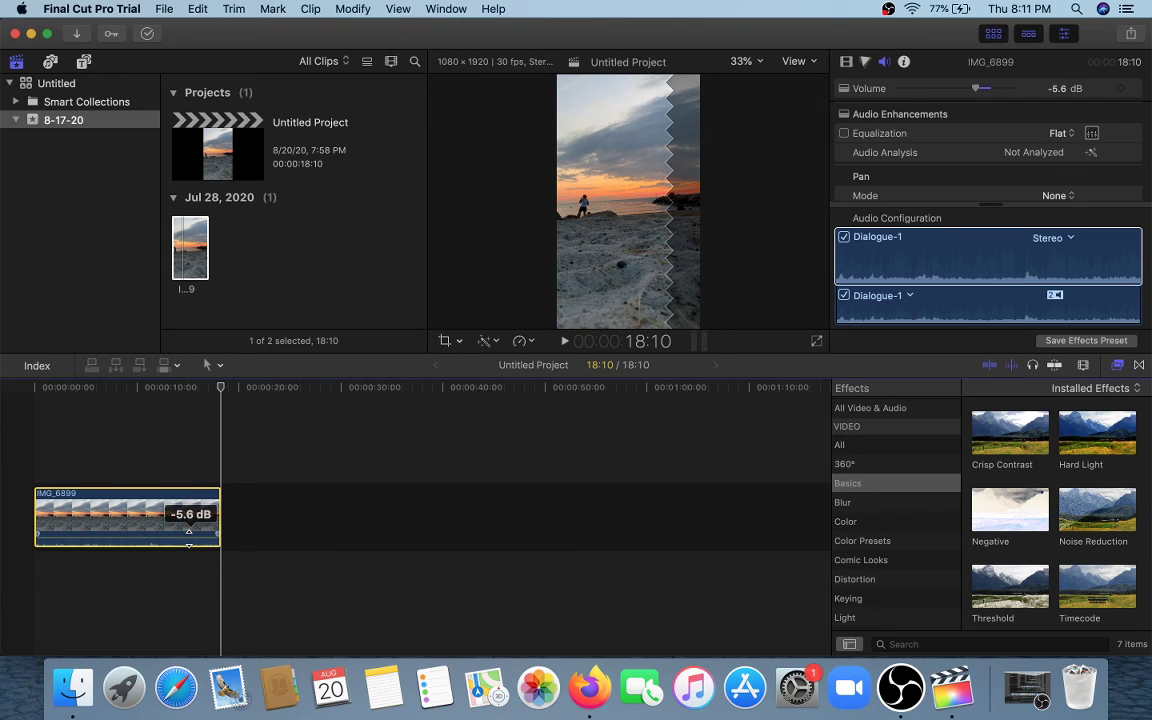
pyautogui.moveTo(188, 537); pyautogui.dragTo(186, 540)
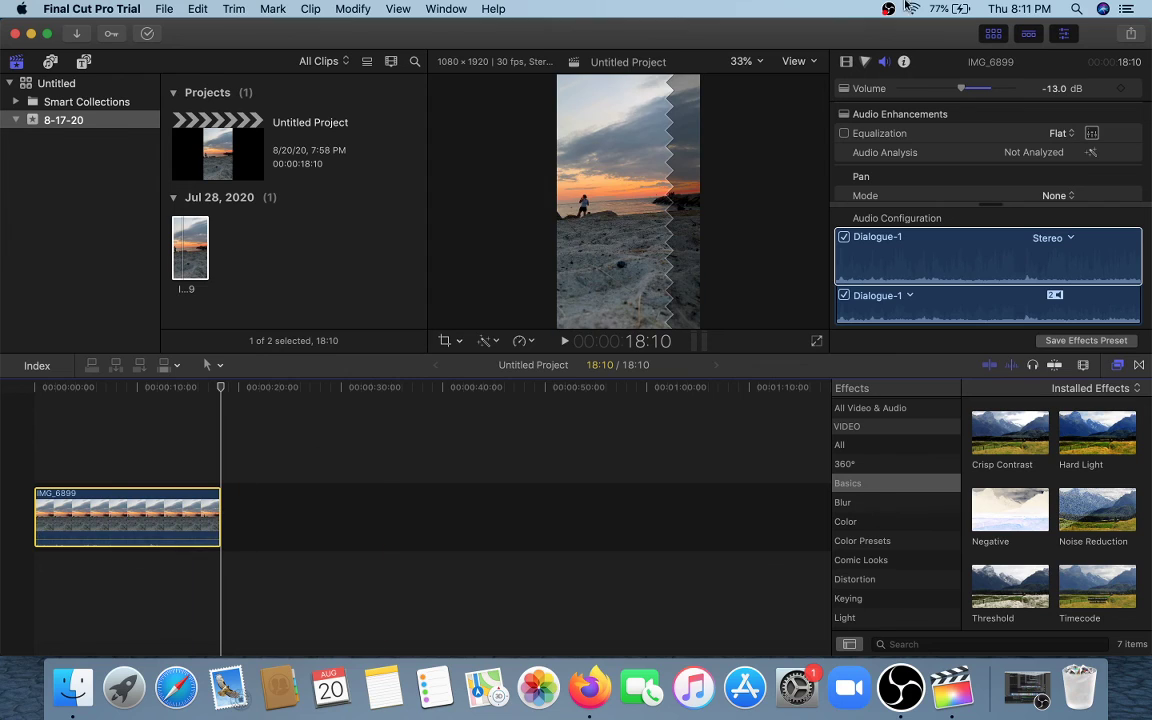
# Step: Review the clip's file information and return to its video settings
pyautogui.click(904, 63)
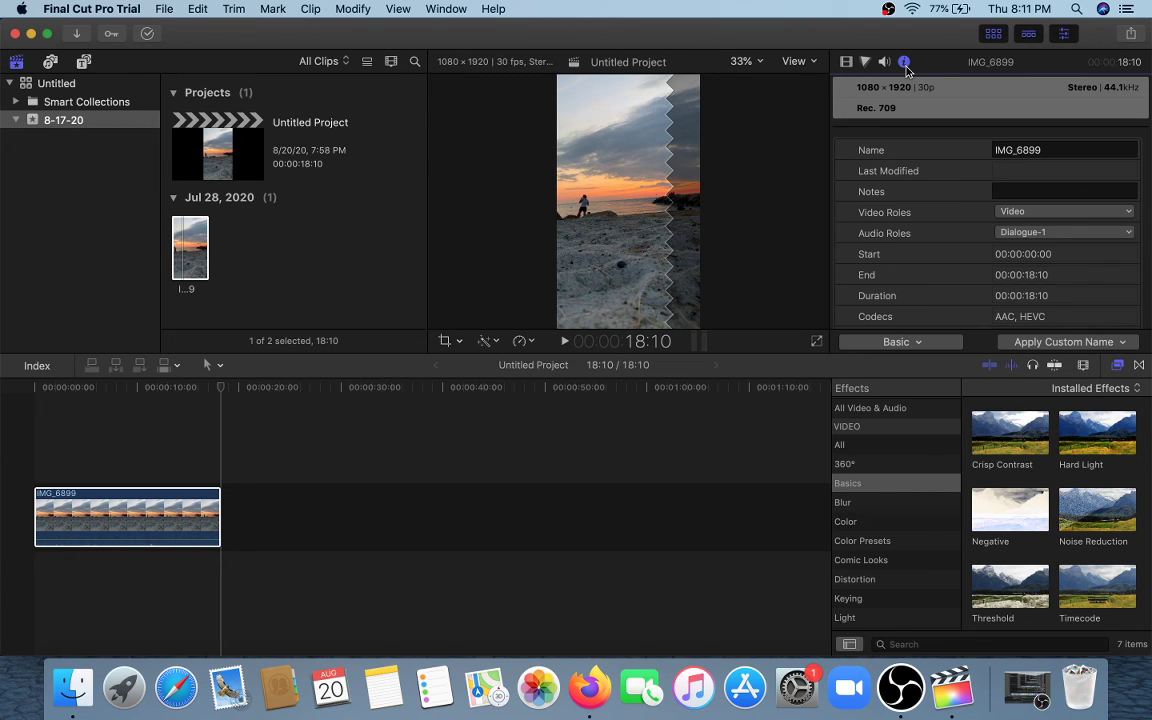
pyautogui.click(845, 62)
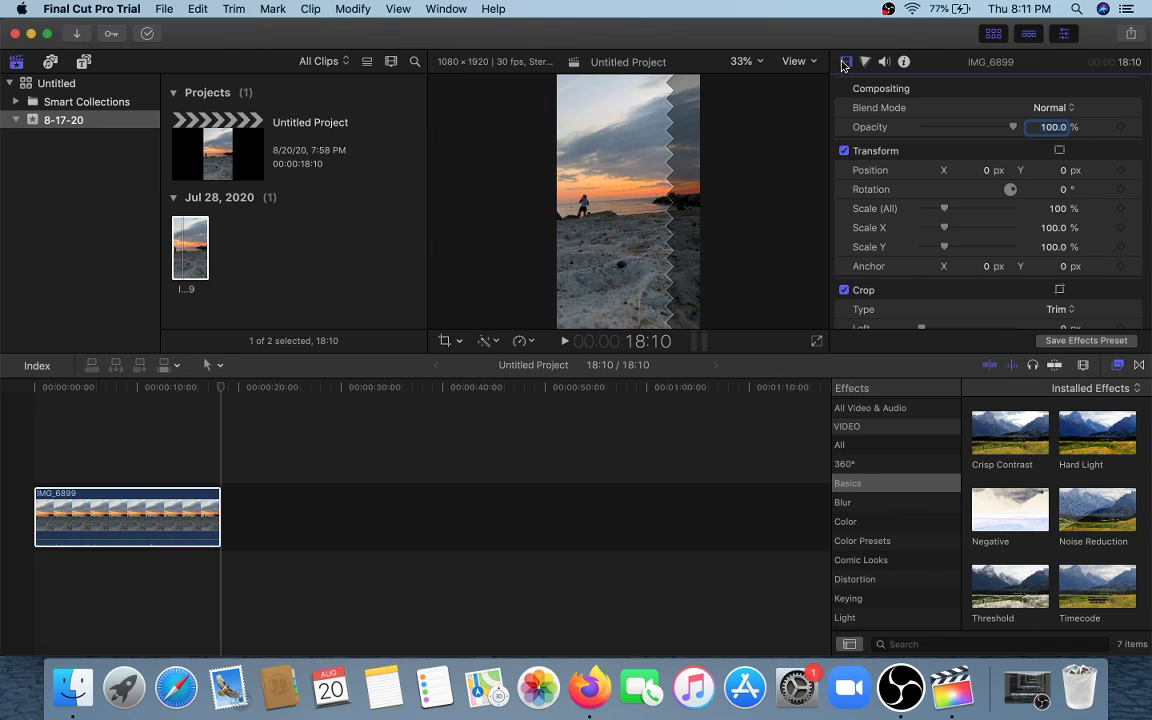